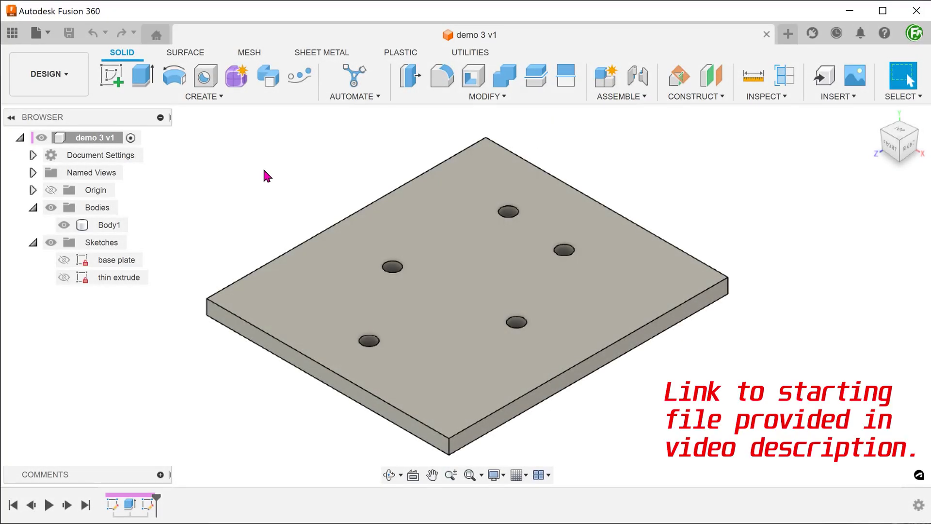
- Copy the plate body Body1 and paste the duplicate in place without moving it
left_click(114, 227)
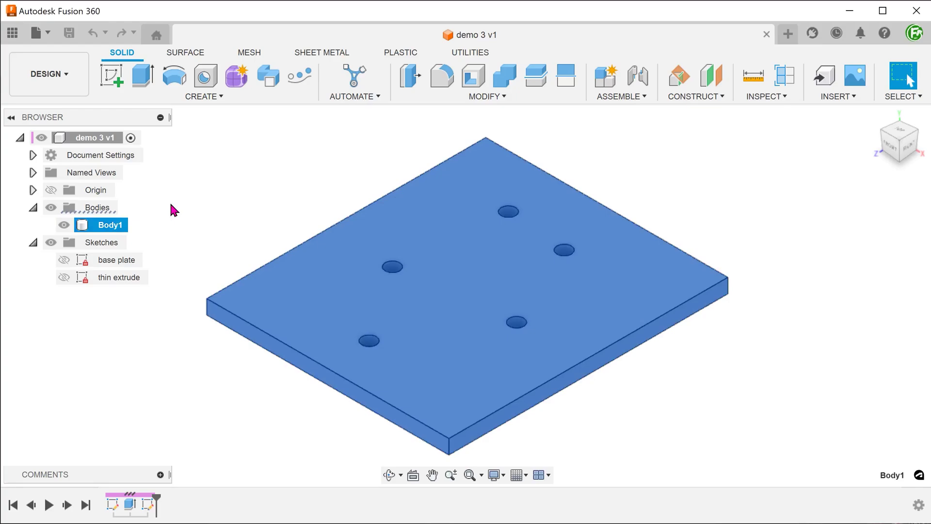
key("ctrl+c")
key("ctrl+v")
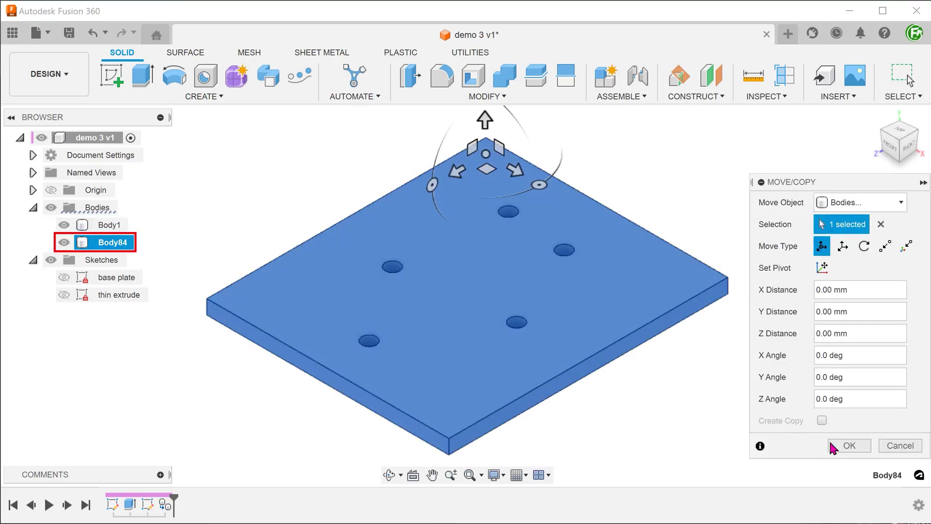
left_click(846, 449)
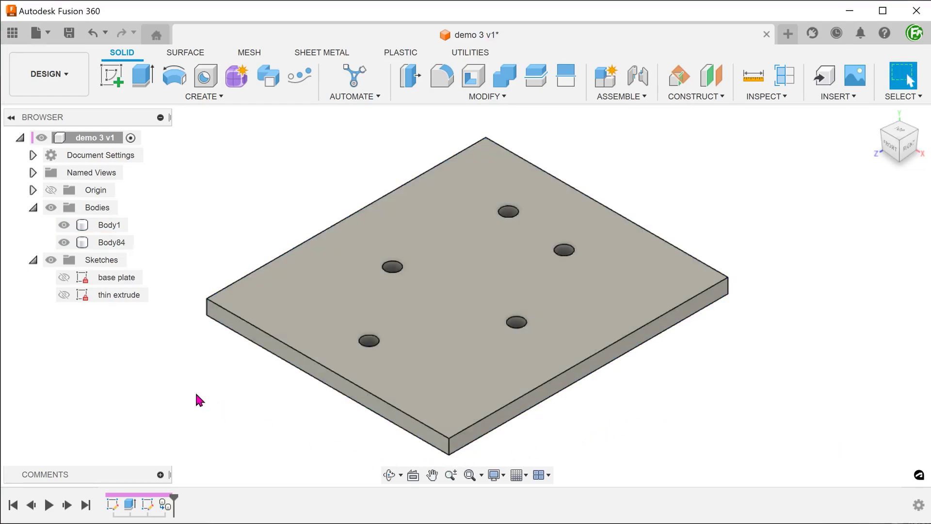
- Rename the duplicated plate body as copy and hide it
double_click(107, 242)
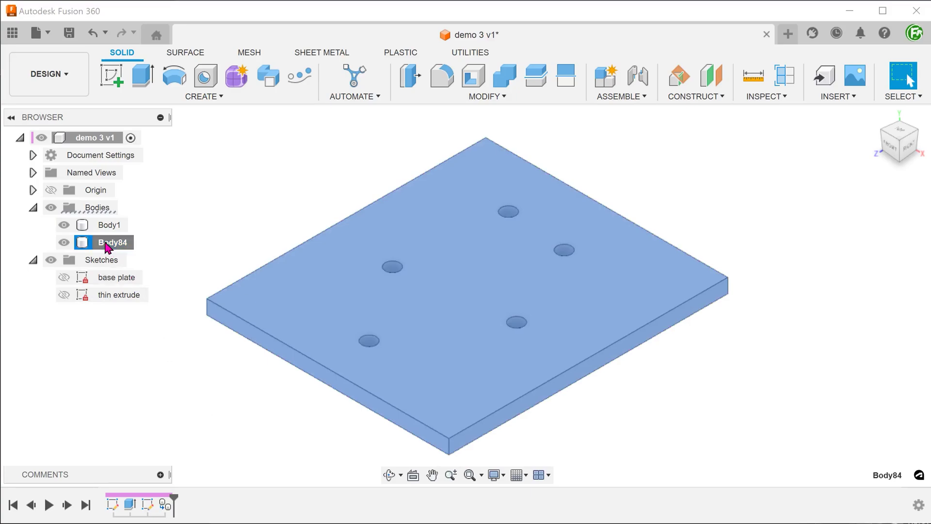
type("copy")
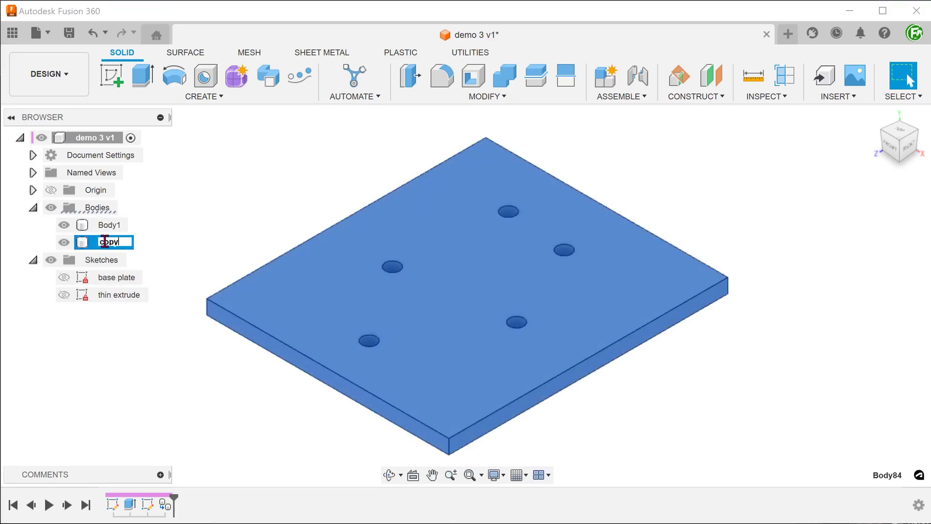
left_click(150, 236)
left_click(162, 235)
left_click(80, 242)
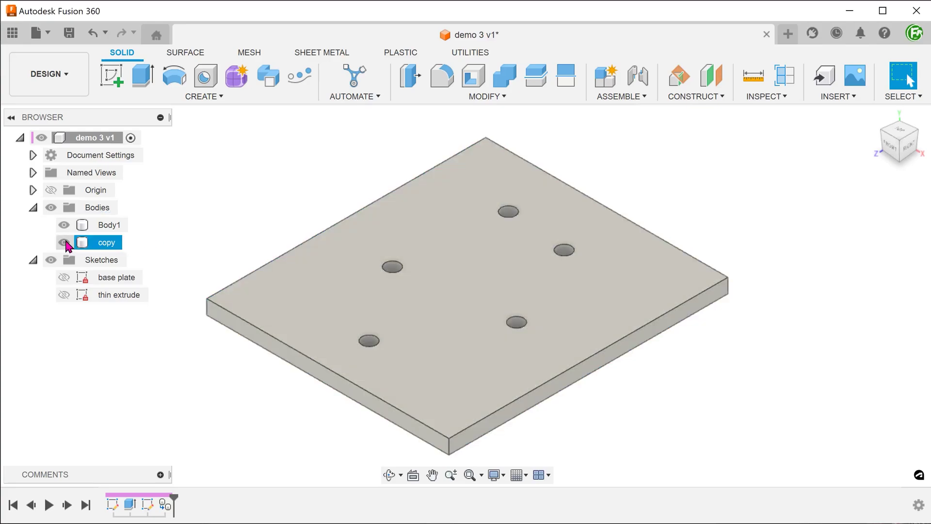
left_click(64, 242)
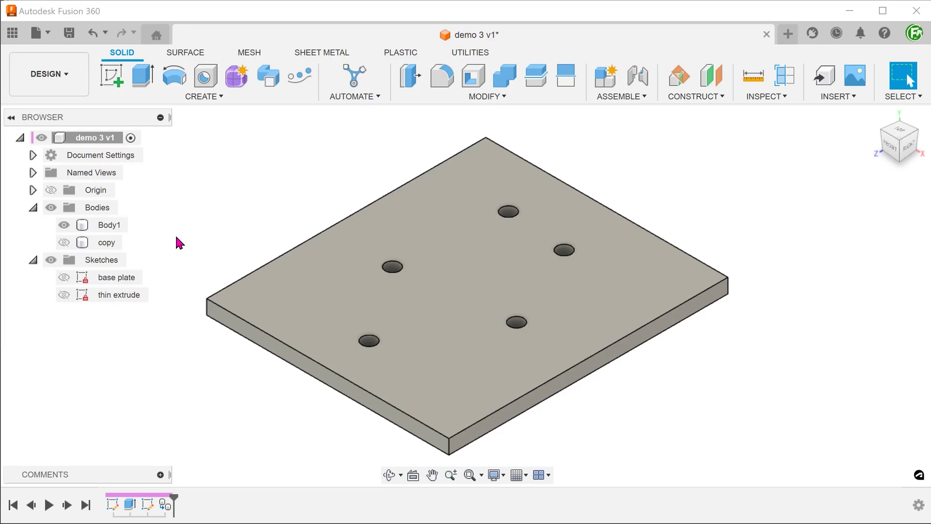
- Shell Body1 with an inside thickness of 2 mm, removing the plate's top and bottom faces
left_click(409, 100)
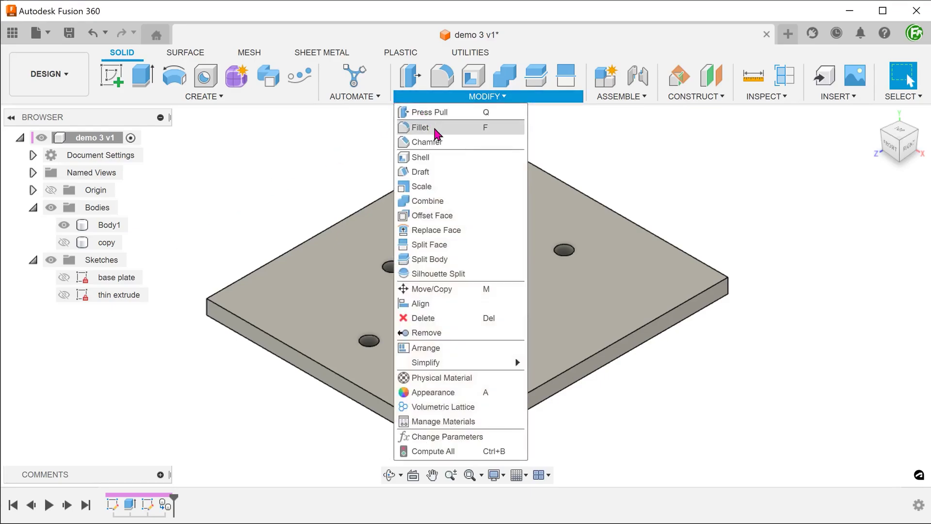
left_click(457, 159)
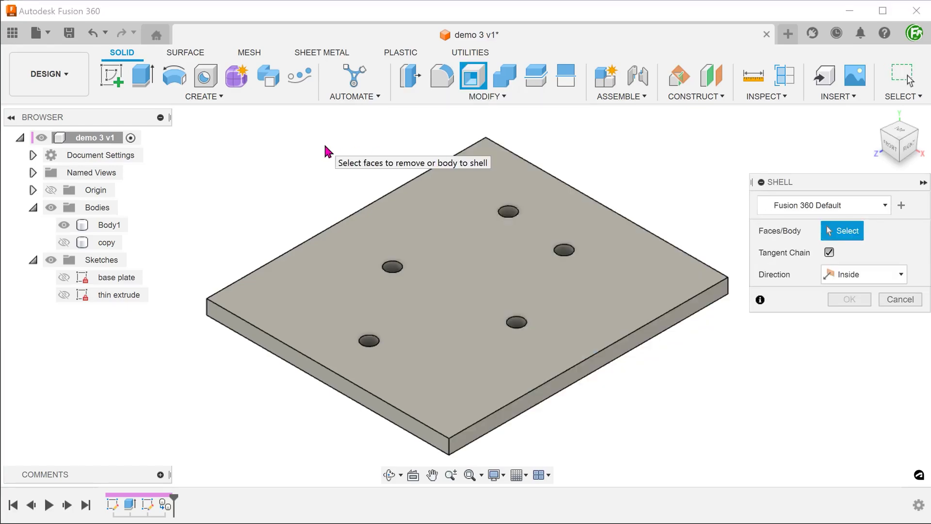
left_click(432, 226)
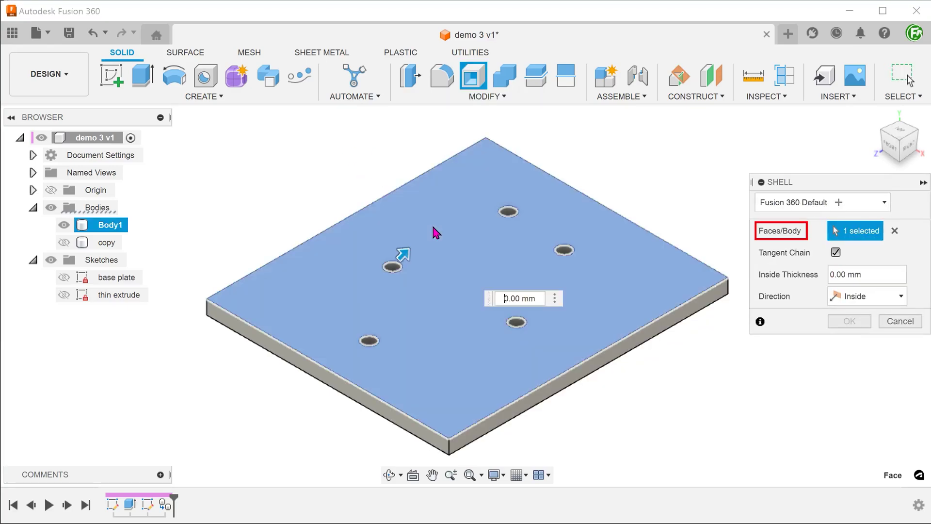
middle_click_drag(437, 233, 501, 308, "shift")
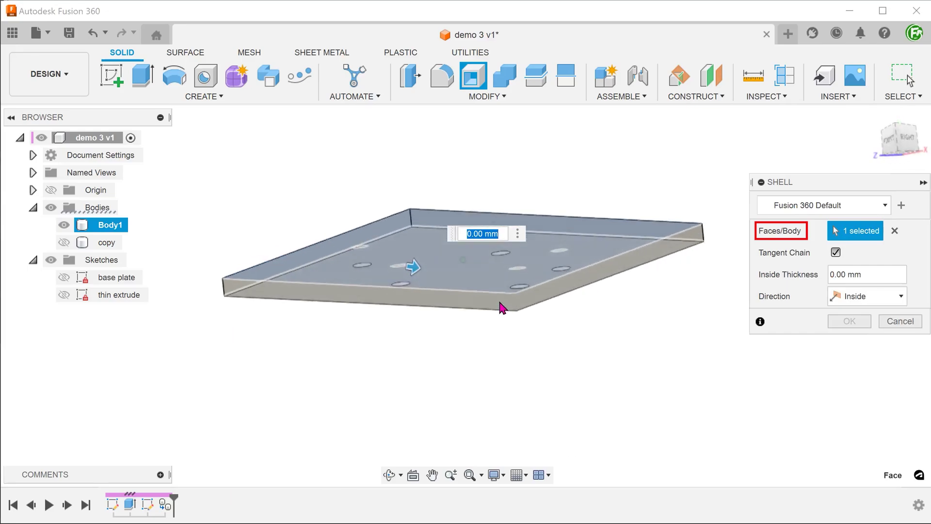
left_click(470, 293)
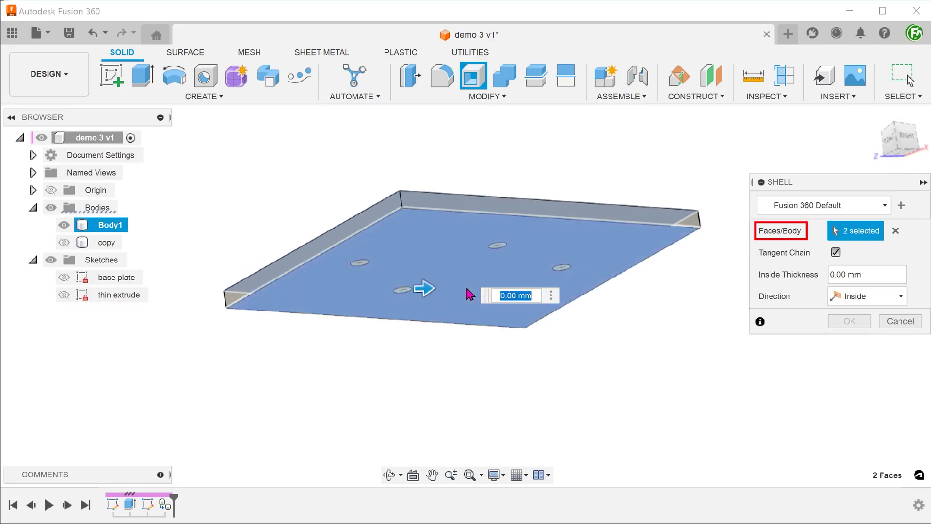
middle_click_drag(463, 374, 623, 363, "shift")
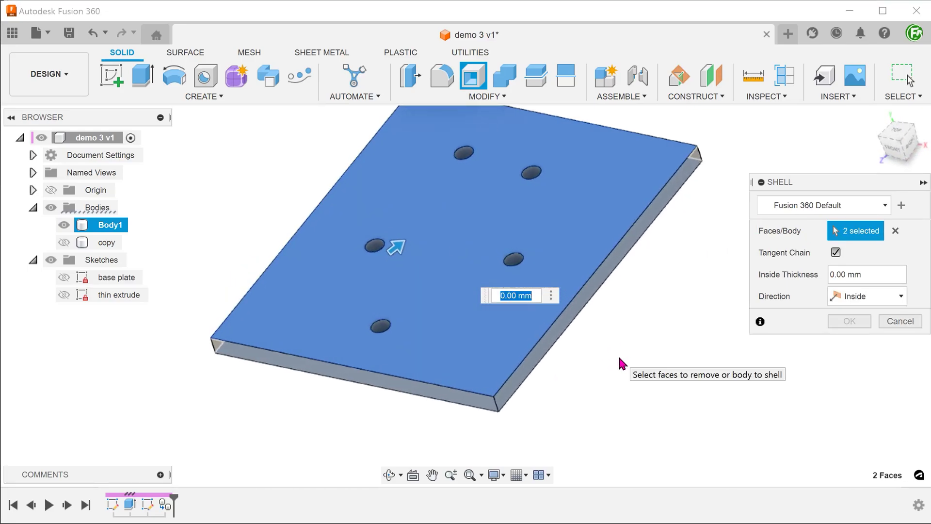
type("2")
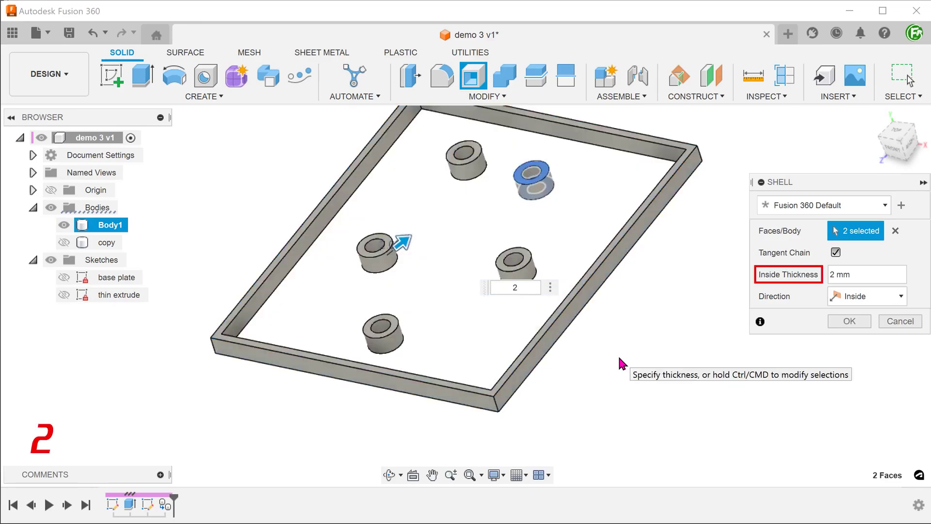
middle_click_drag(618, 354, 647, 360, "shift")
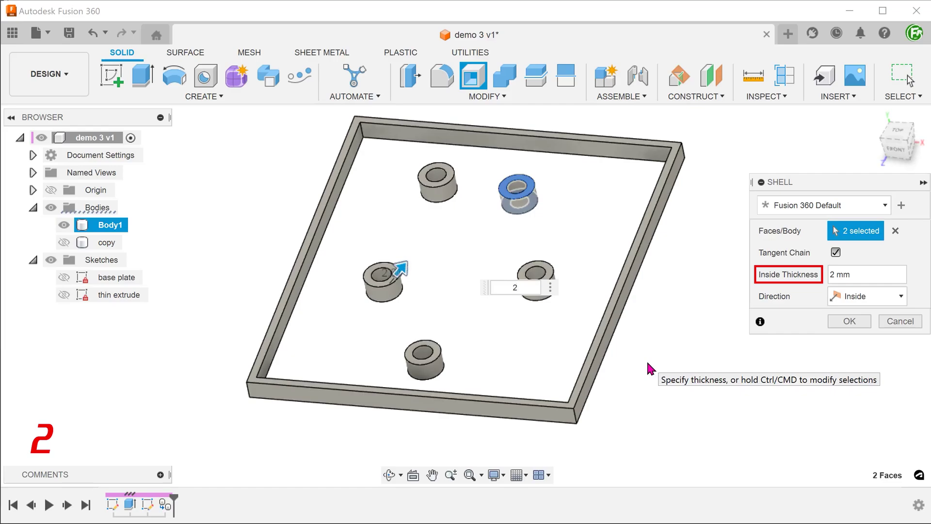
left_click(848, 321)
middle_click_drag(771, 349, 779, 357, "shift")
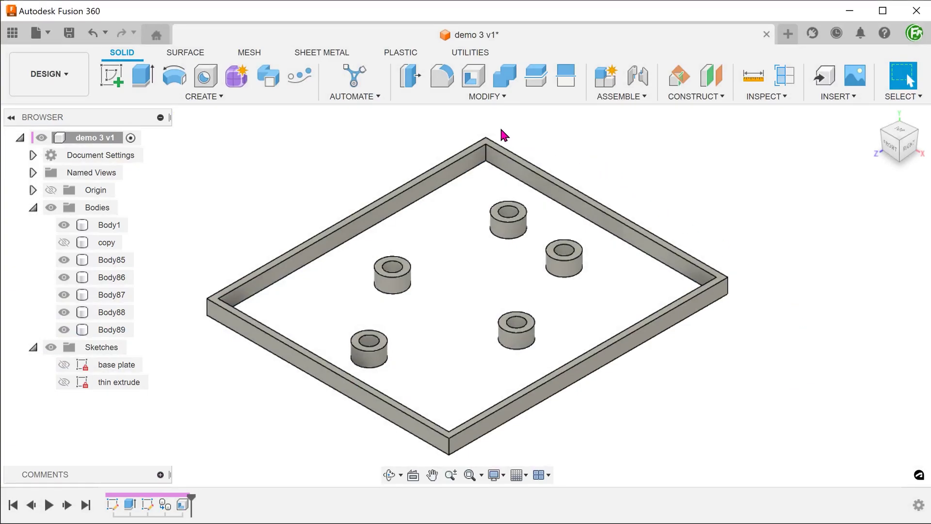
- Show the copy body and use Combine to cut Body1 and the five ring bodies from it, keeping the tool bodies
left_click(66, 245)
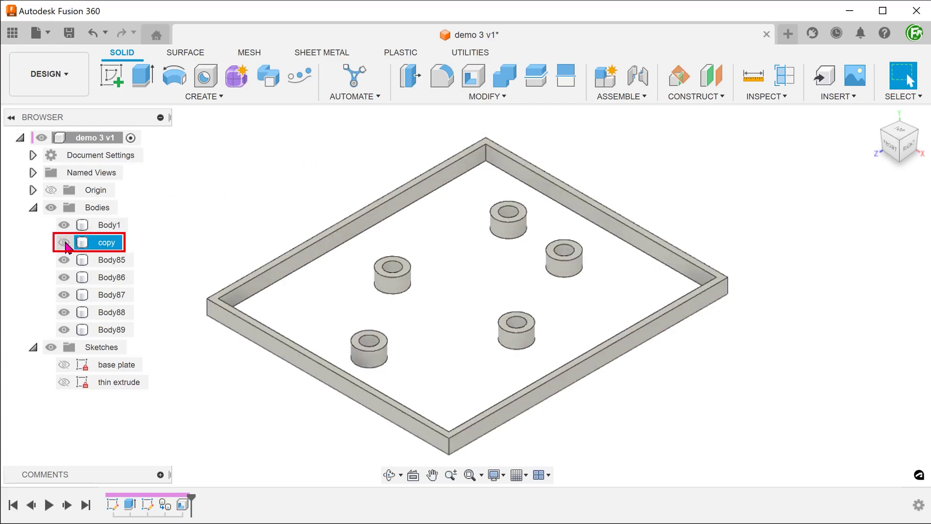
left_click(65, 244)
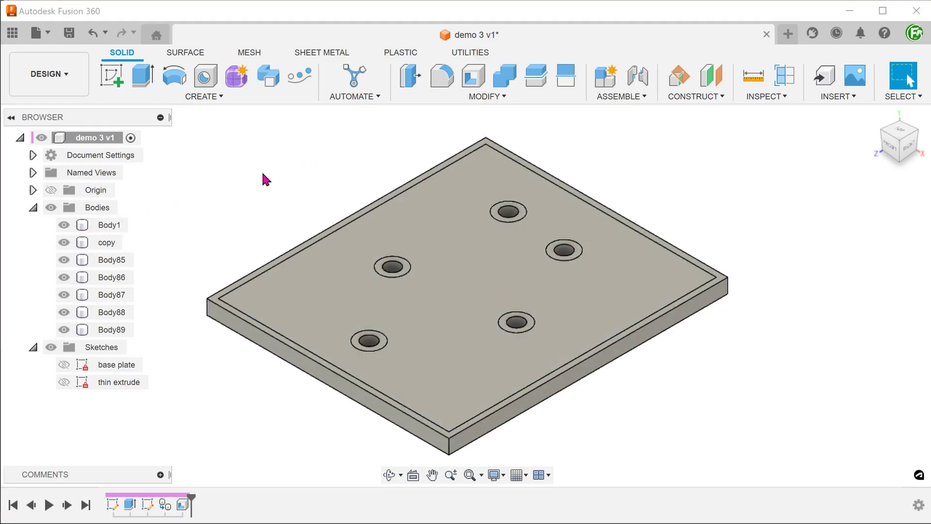
left_click(421, 96)
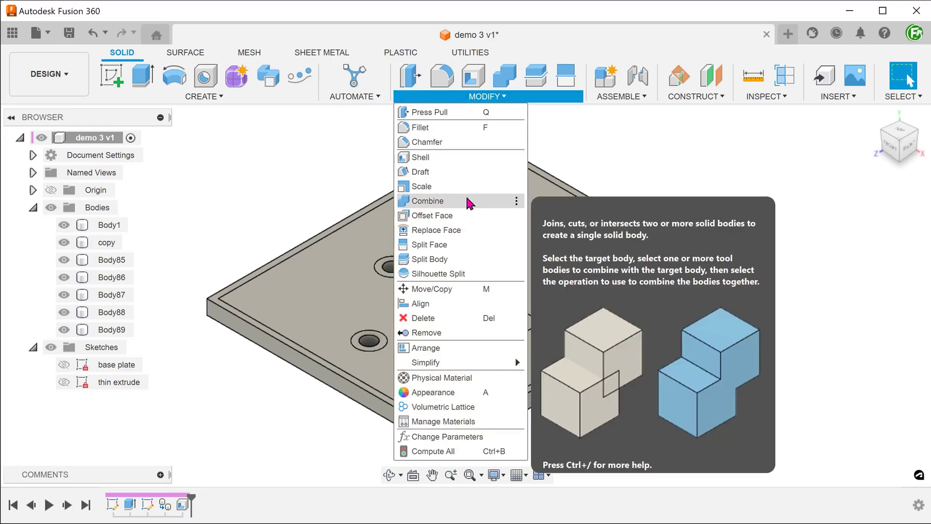
left_click(469, 202)
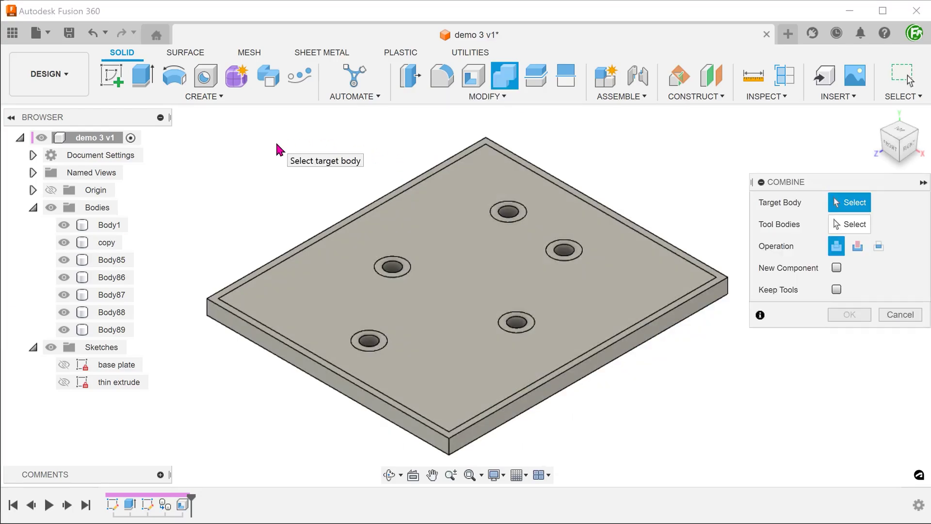
left_click(115, 243)
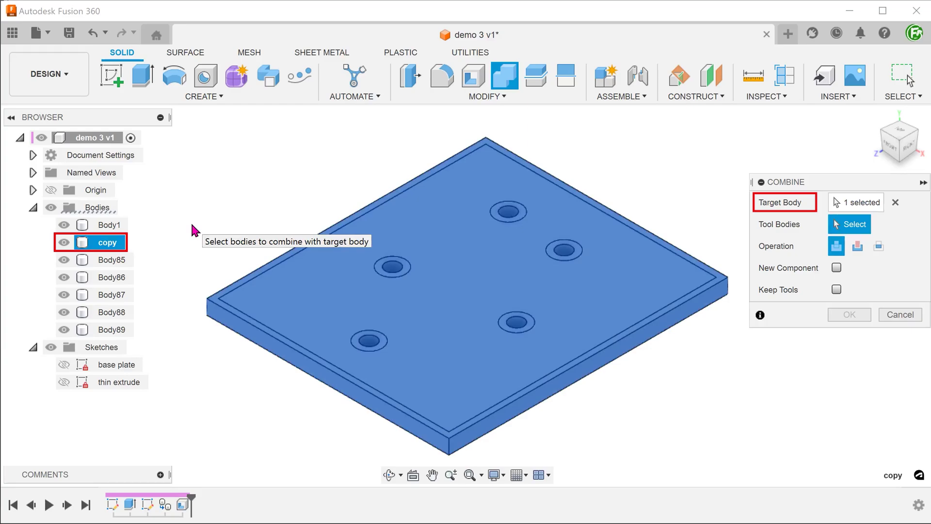
left_click(121, 226)
left_click(119, 261)
left_click(113, 278)
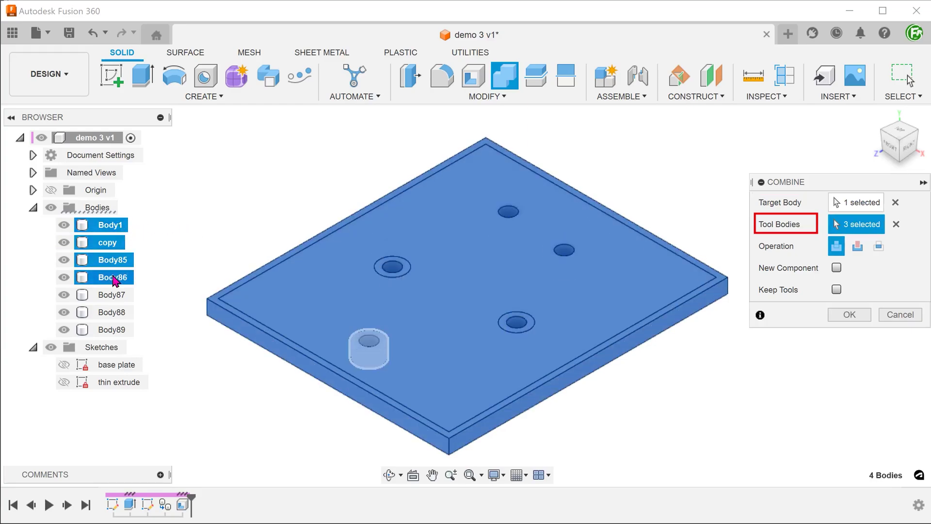
left_click(109, 295)
left_click(110, 314)
left_click(112, 330)
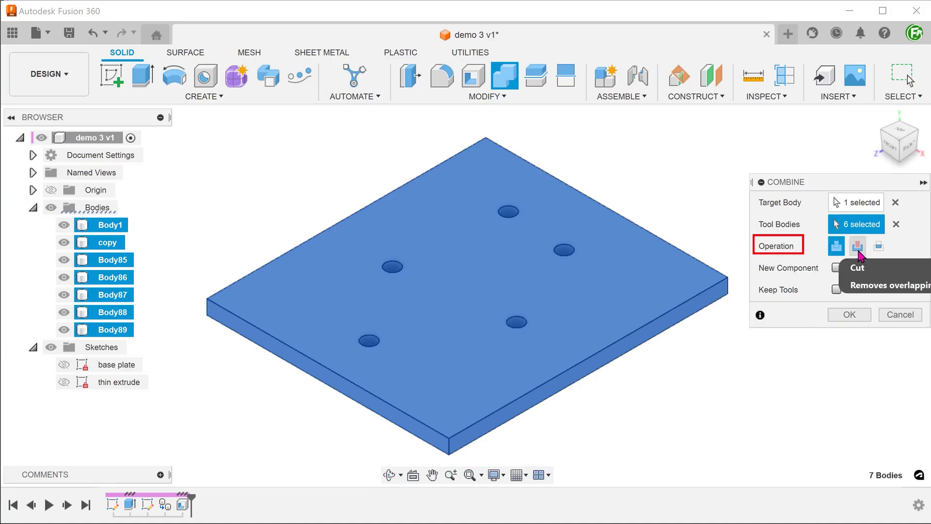
left_click(858, 247)
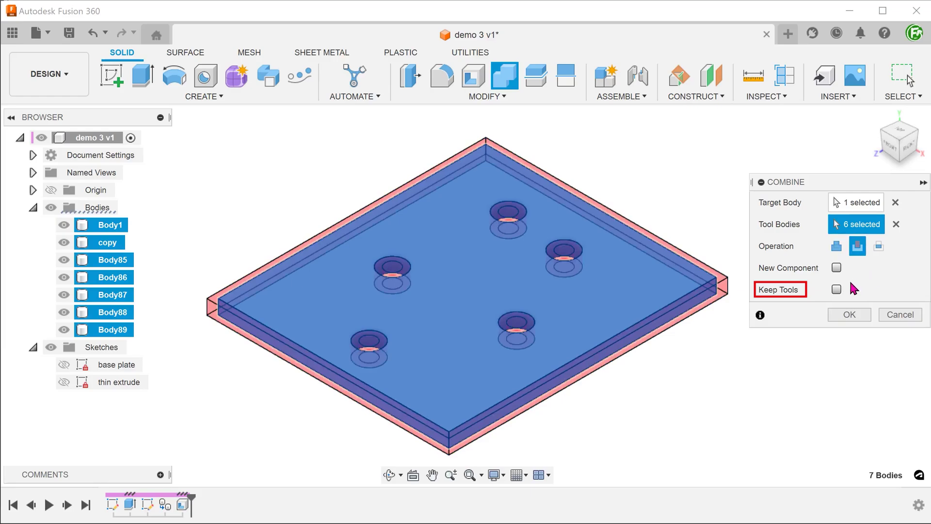
left_click(836, 290)
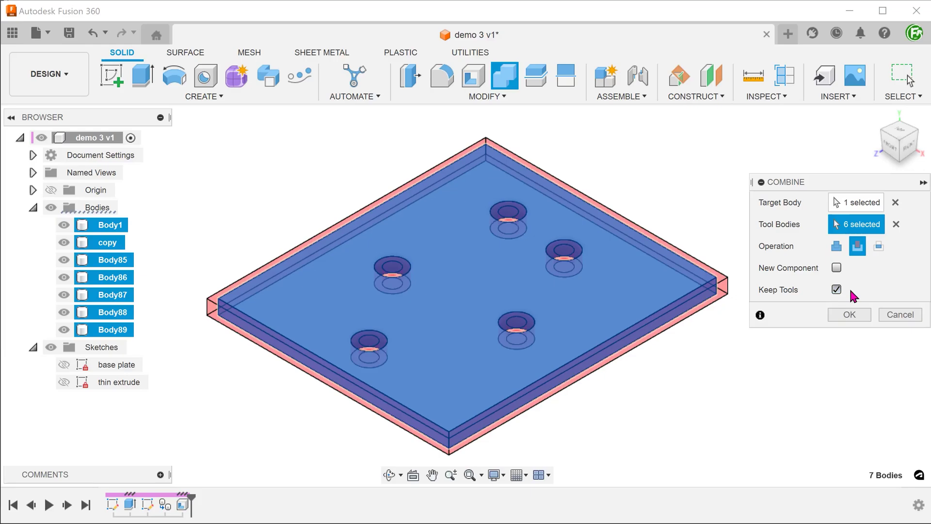
left_click(849, 316)
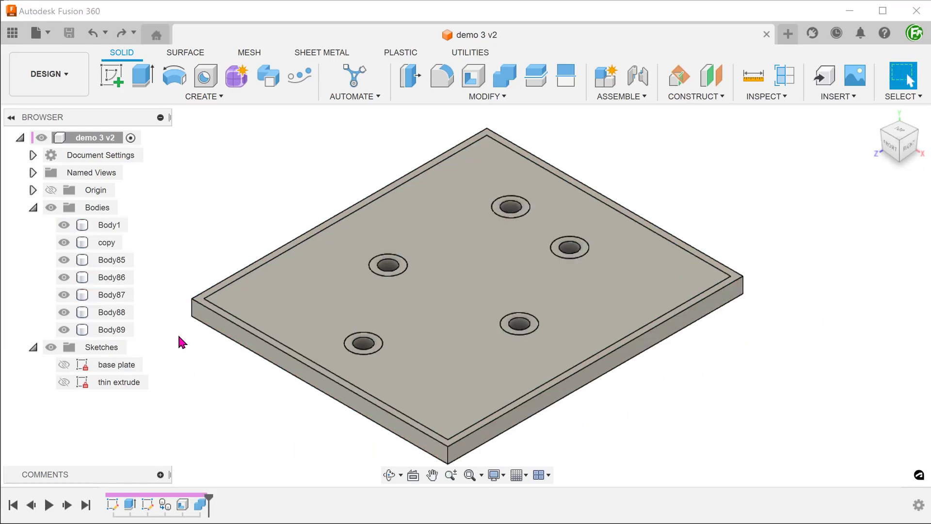
- Isolate the copy body so that all other bodies are hidden
right_click(119, 249)
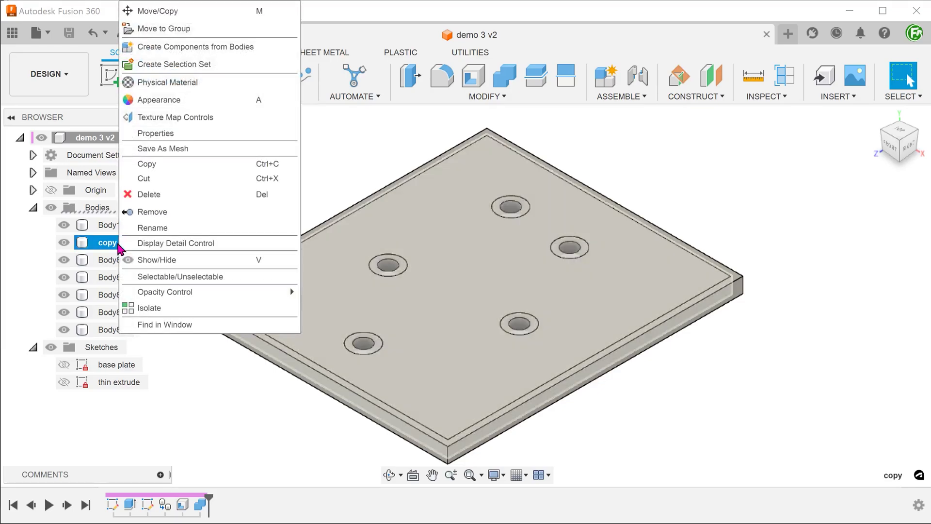
left_click(169, 307)
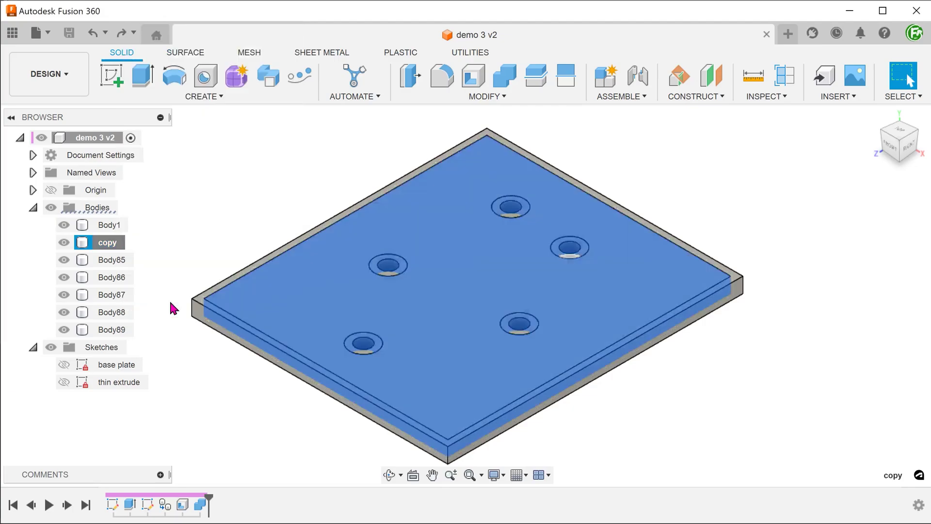
left_click(203, 202)
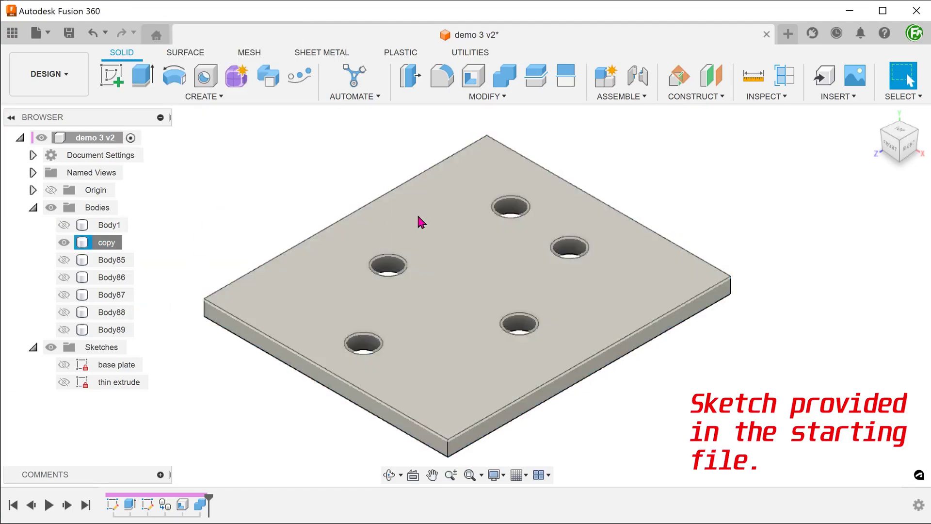
- Create a sketch on the copy body's top face and draw a diagonal line across the plate's upper-left corner, extending beyond both edges
left_click(422, 221)
right_click(421, 220)
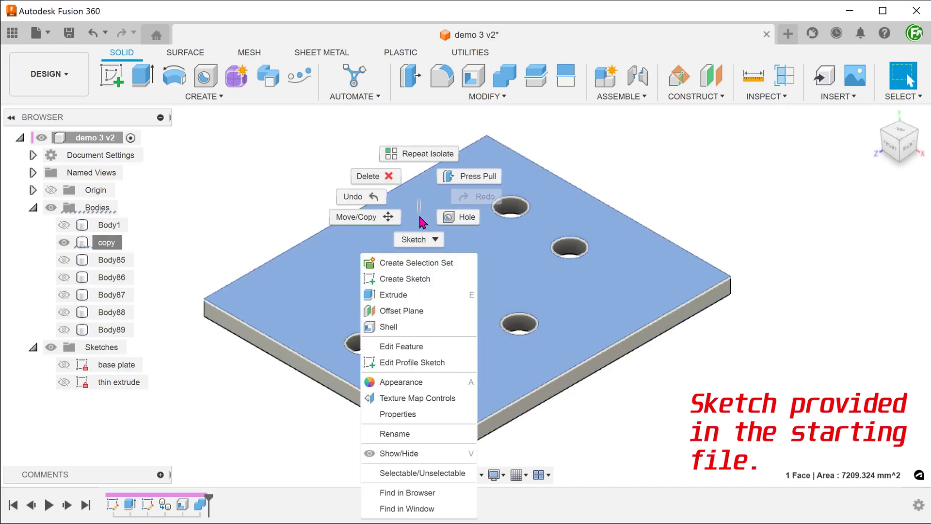
left_click(423, 278)
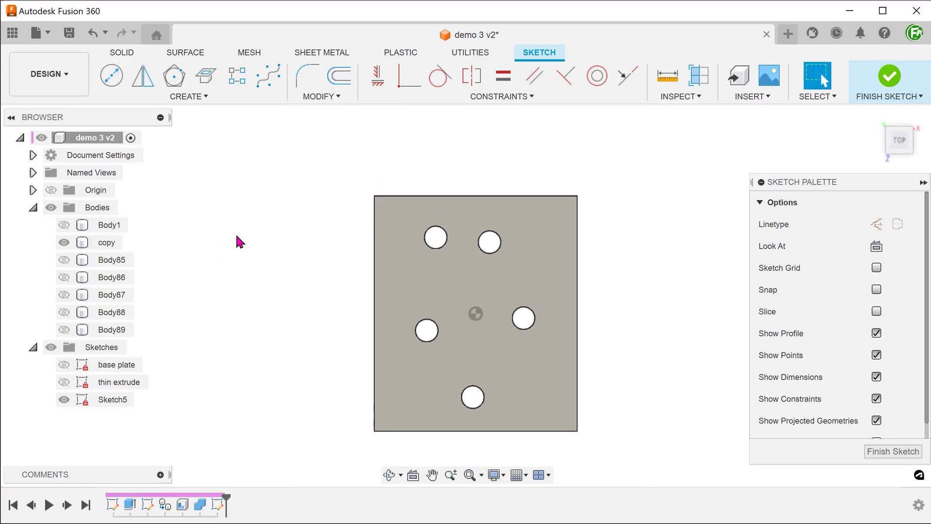
key("l")
left_click(475, 121)
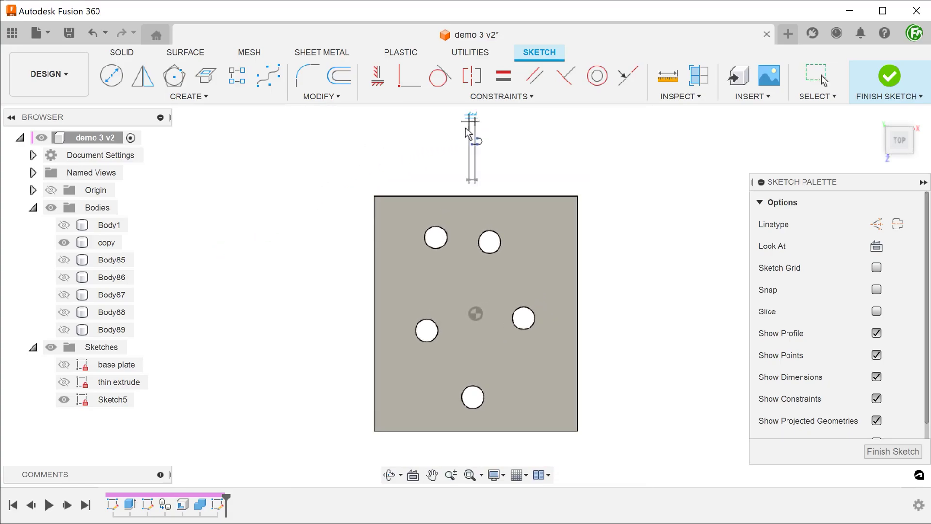
double_click(315, 296)
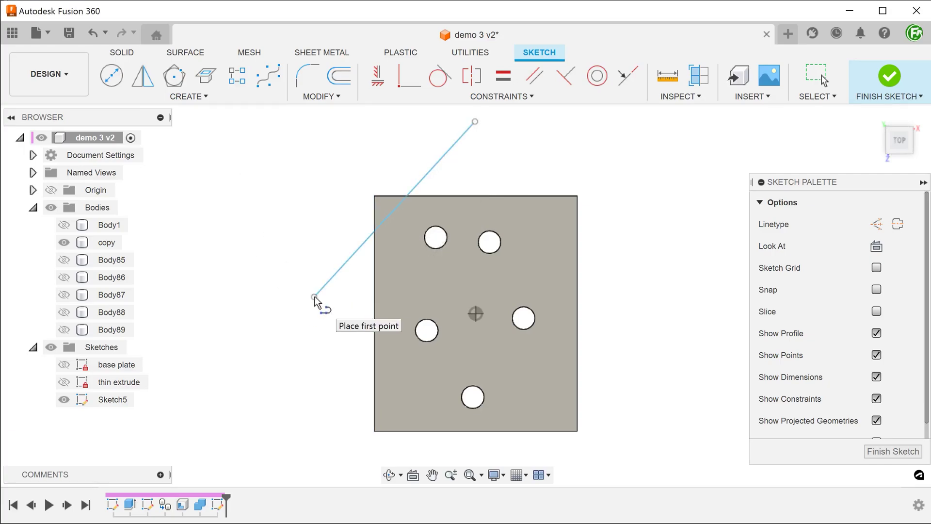
- Draw a short line perpendicular to the diagonal, starting on it and ending inside the plate near its upper-left corner
scroll(315, 296, "up", 5)
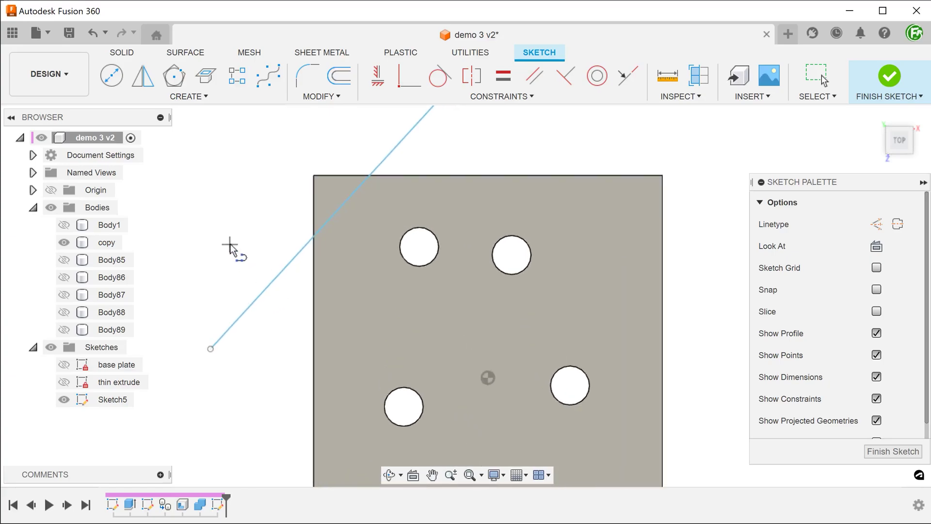
left_click(357, 201)
double_click(392, 233)
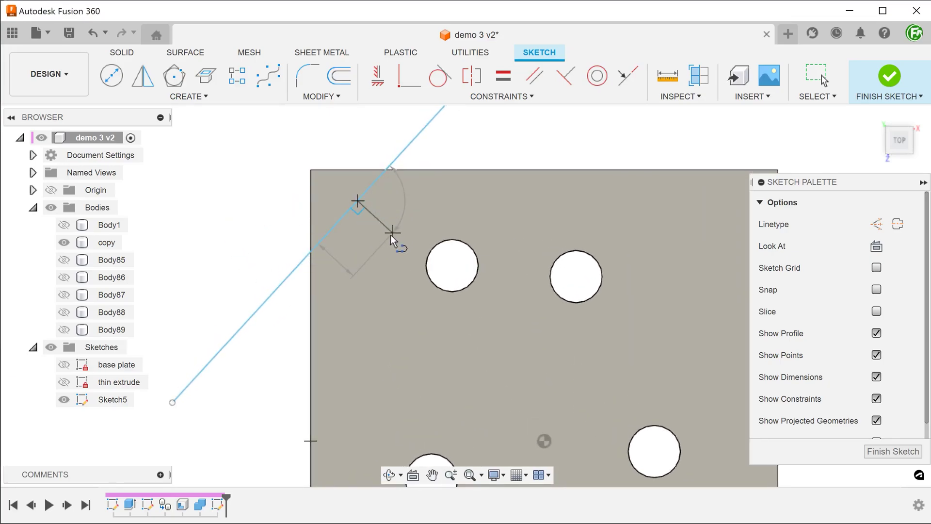
- Convert the short line perpendicular to the diagonal into a construction line
key("Escape")
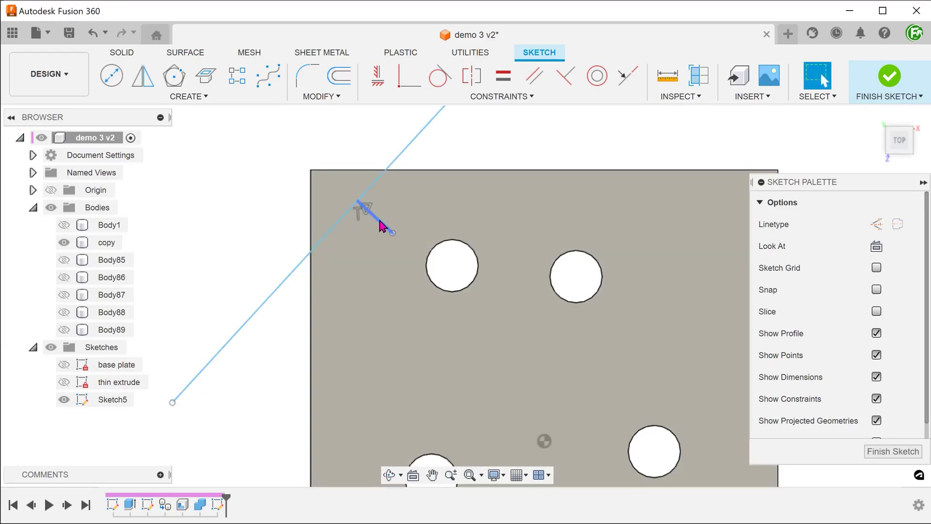
left_click(380, 222)
key("x")
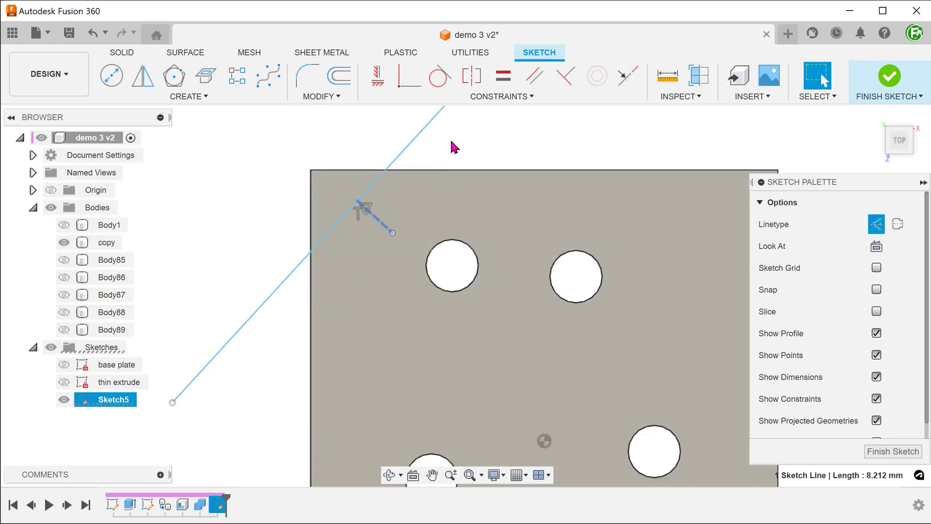
left_click(455, 137)
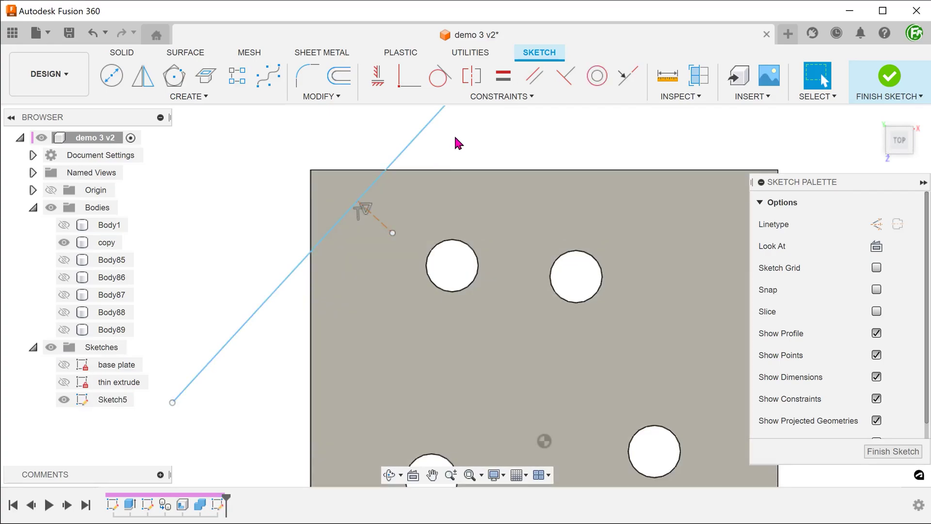
scroll(454, 133, "down", 5)
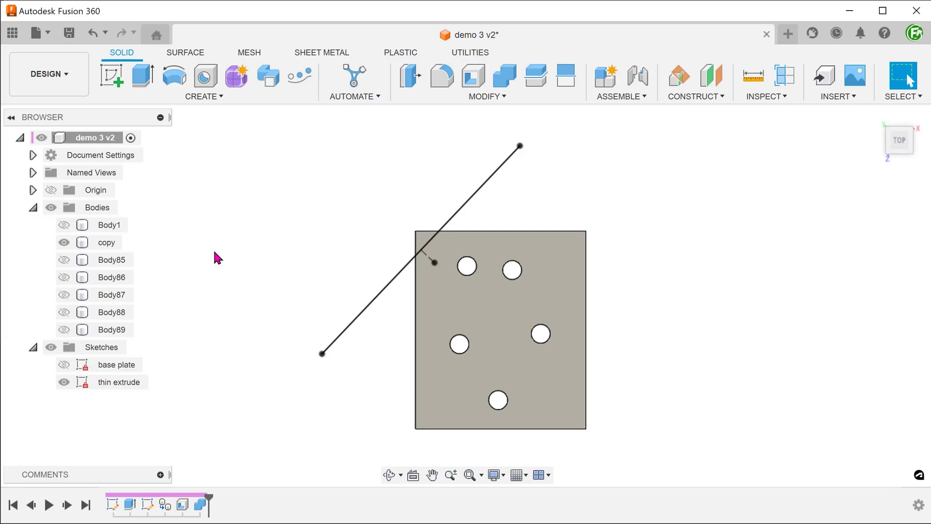
- Set up a Thin Extrude of the diagonal sketch line with a 5 mm wall thickness and Center wall location
key("e")
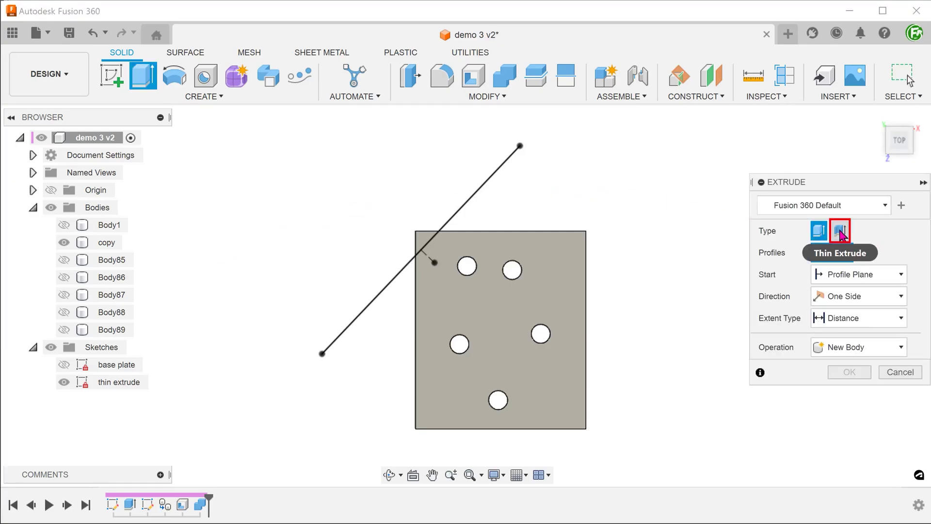
left_click(841, 232)
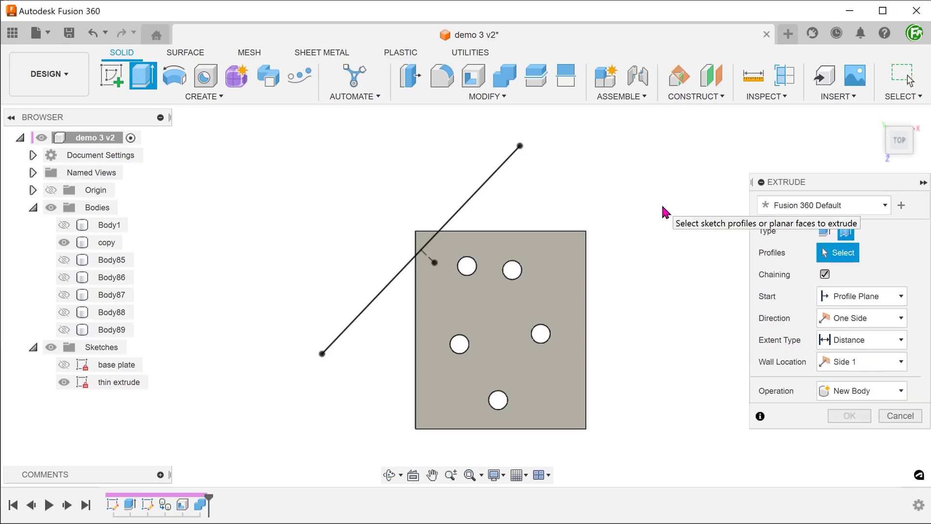
left_click(495, 175)
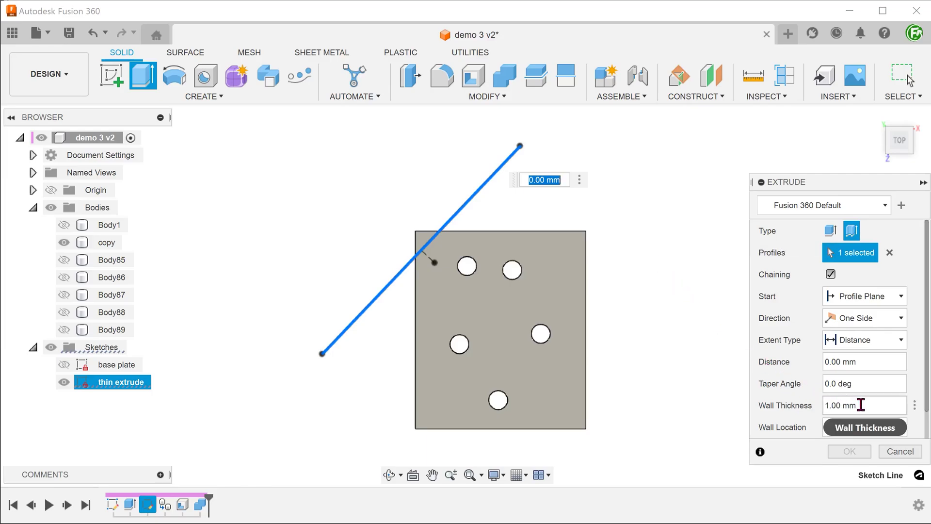
left_click_drag(861, 406, 821, 410)
type("5")
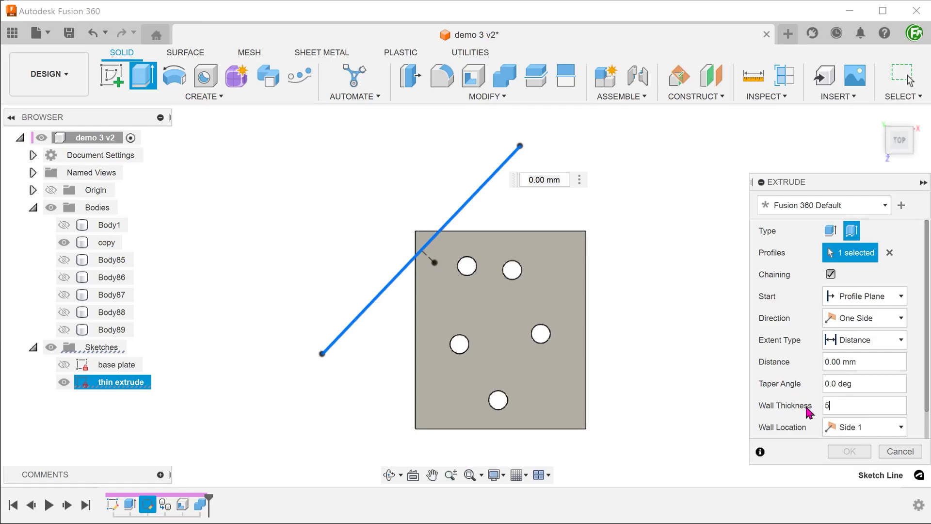
left_click(859, 427)
left_click(853, 475)
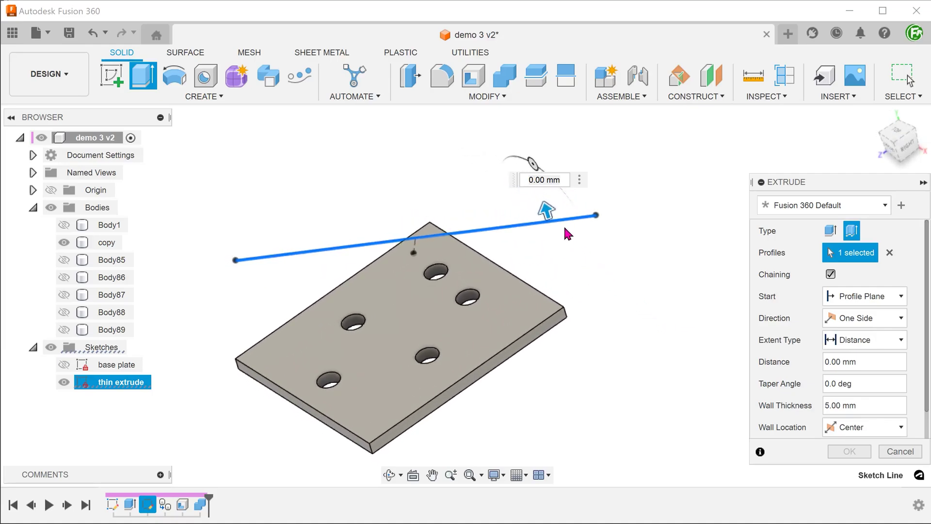
- Set the thin extrude's extent to To Object, ending at the plate's bottom face, and cut the diagonal slot through the corner
left_click_drag(543, 205, 549, 217)
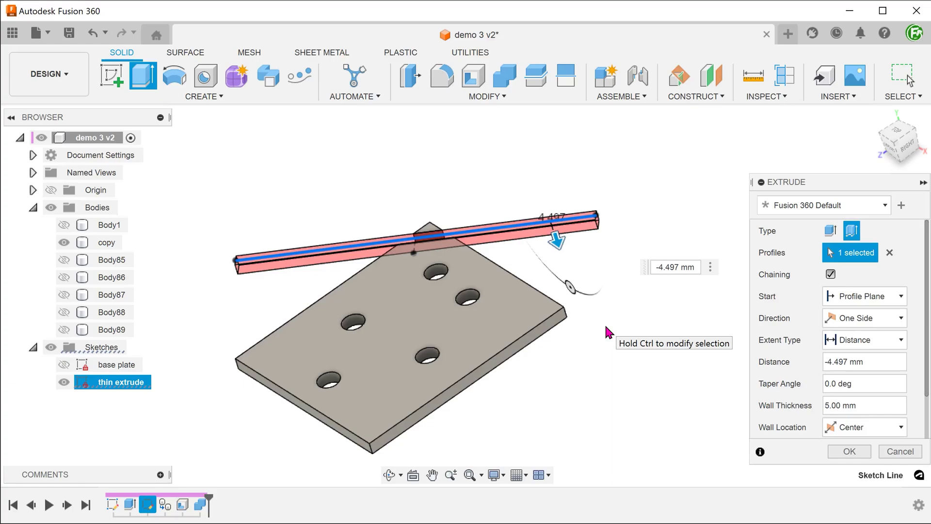
left_click(856, 339)
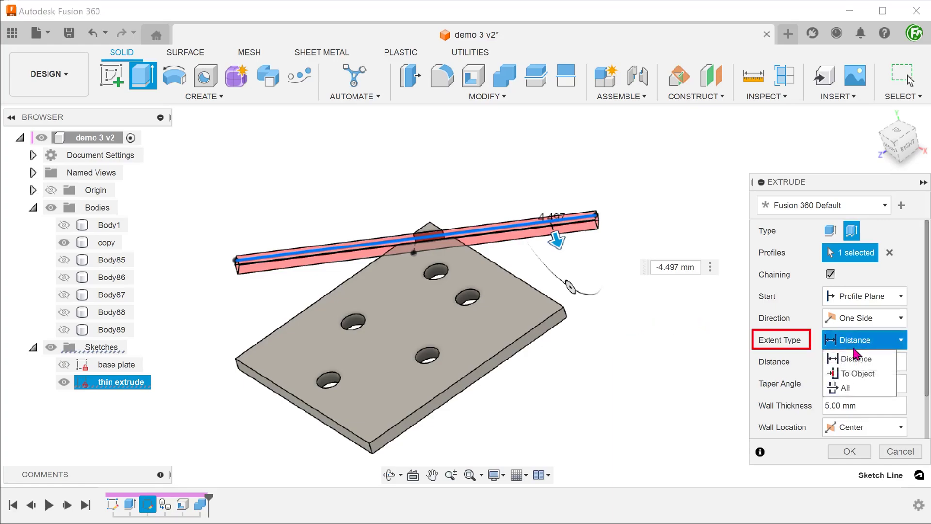
left_click(858, 372)
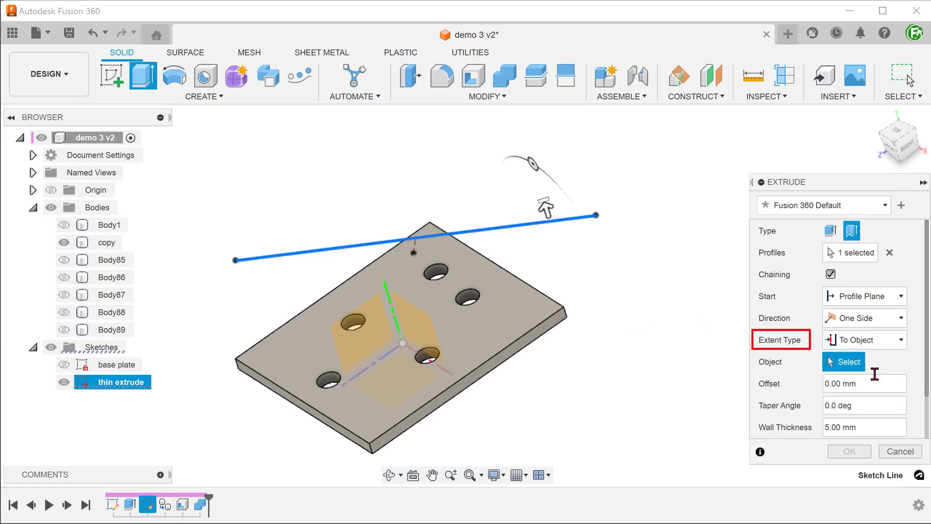
middle_click_drag(603, 369, 563, 321, "shift")
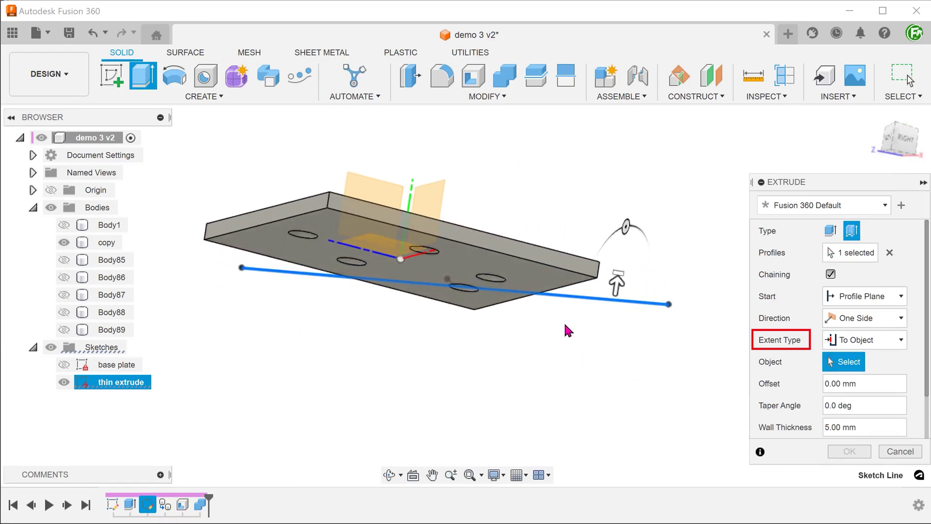
left_click(538, 282)
middle_click_drag(445, 367, 578, 380, "shift")
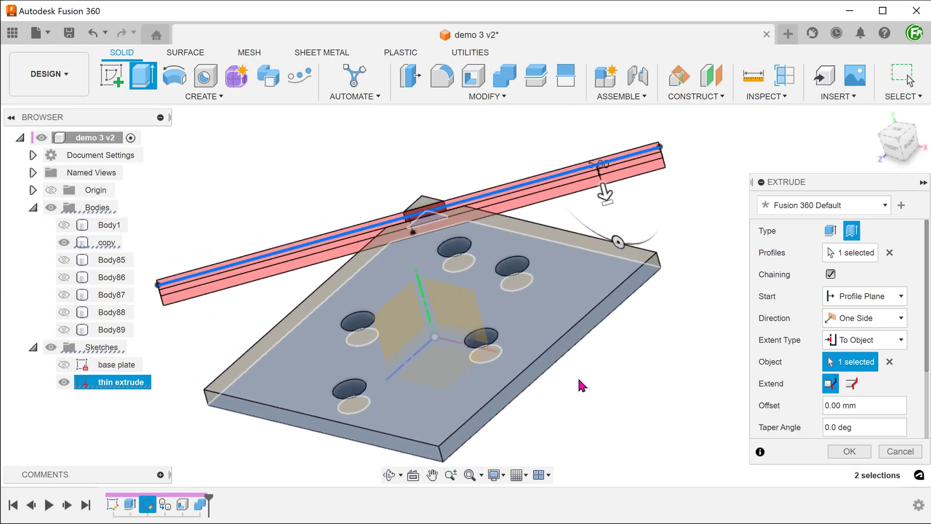
left_click(850, 451)
middle_click_drag(657, 409, 752, 395, "shift")
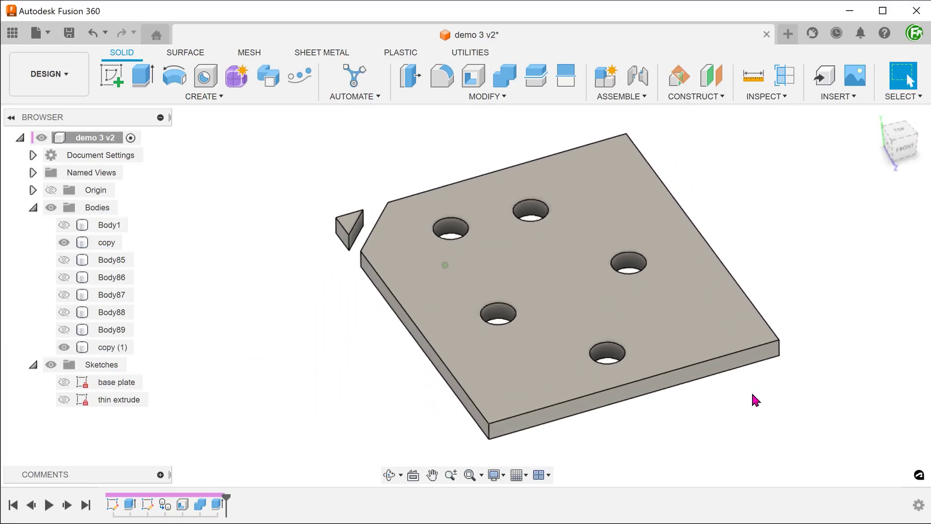
- Start a Rectangular Pattern with object type Features and choose the diagonal slot cut as the object
key("F6")
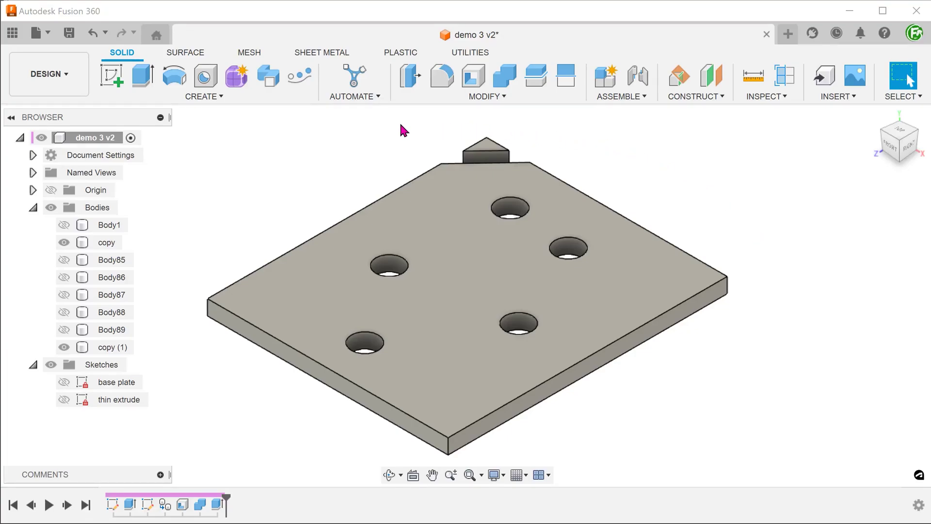
left_click(220, 100)
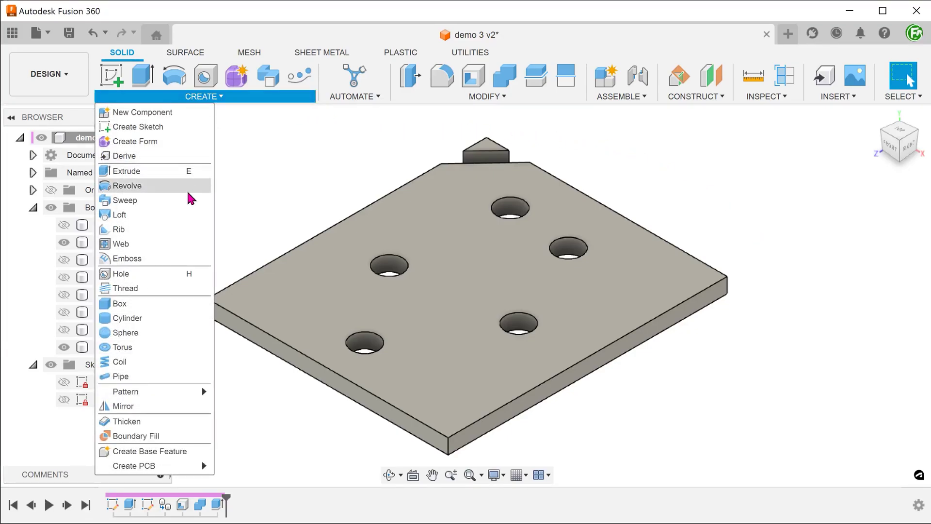
mouse_move(182, 393)
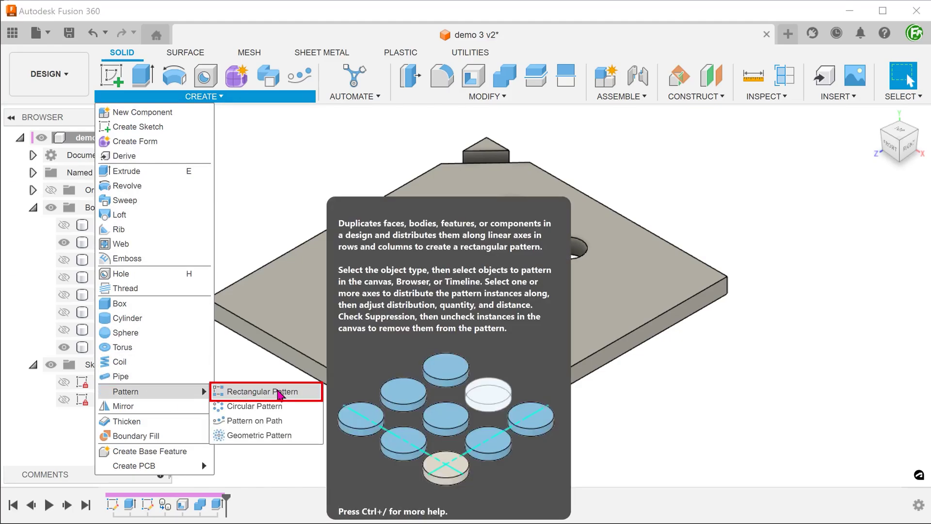
left_click(279, 393)
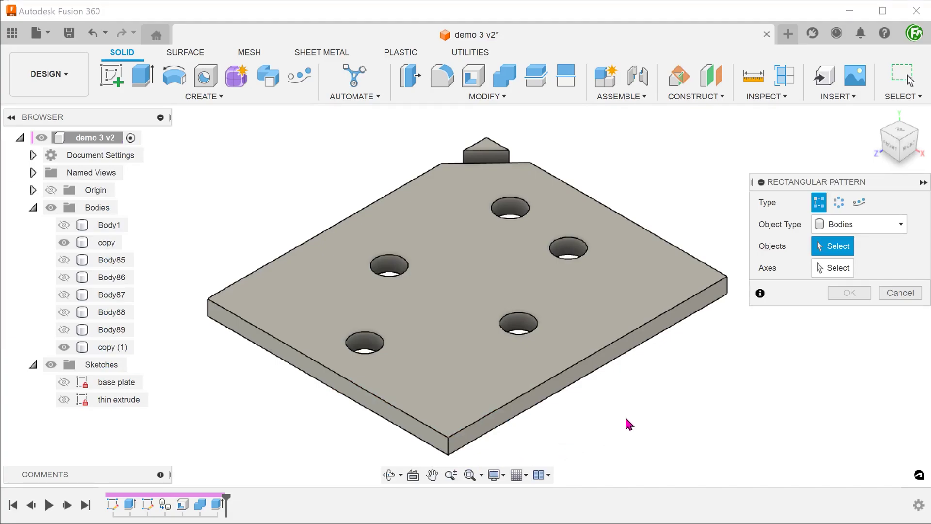
left_click(834, 225)
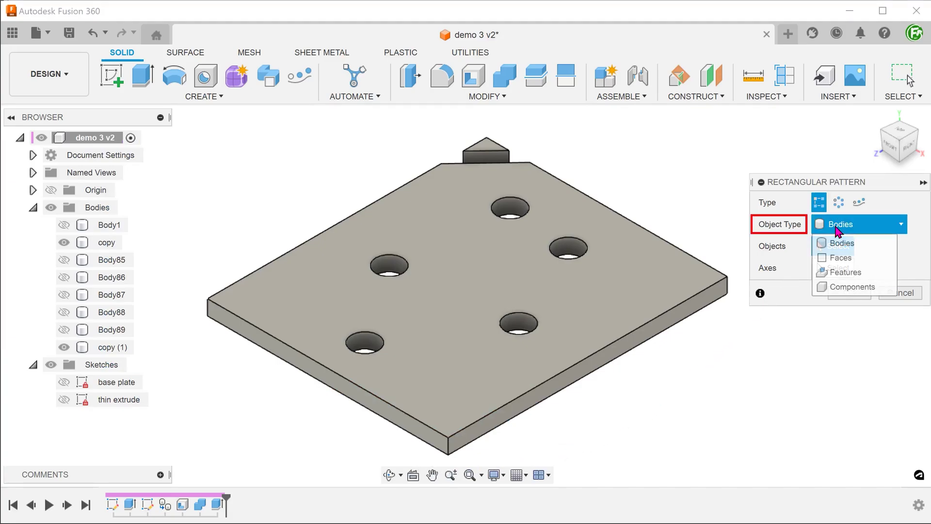
left_click(870, 273)
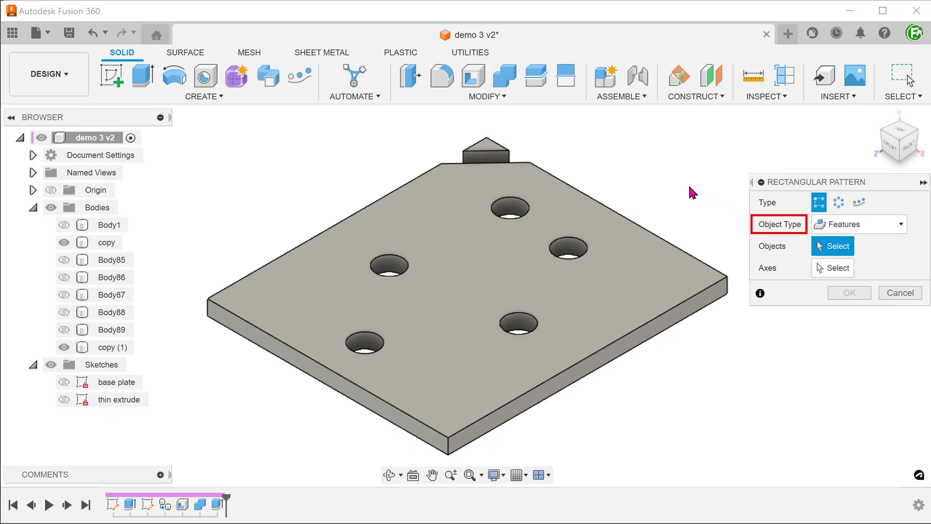
left_click(494, 160)
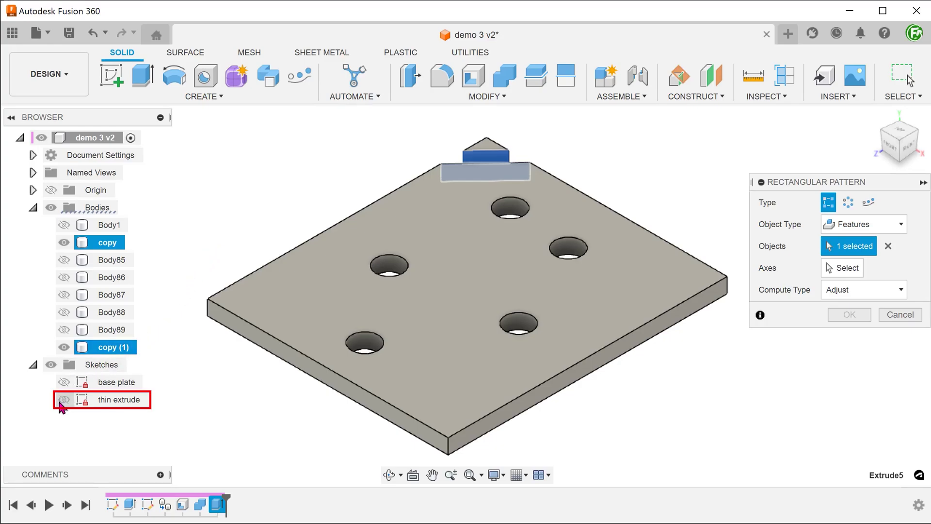
- Show the thin extrude sketch and choose its short construction line as the pattern axis
left_click(64, 399)
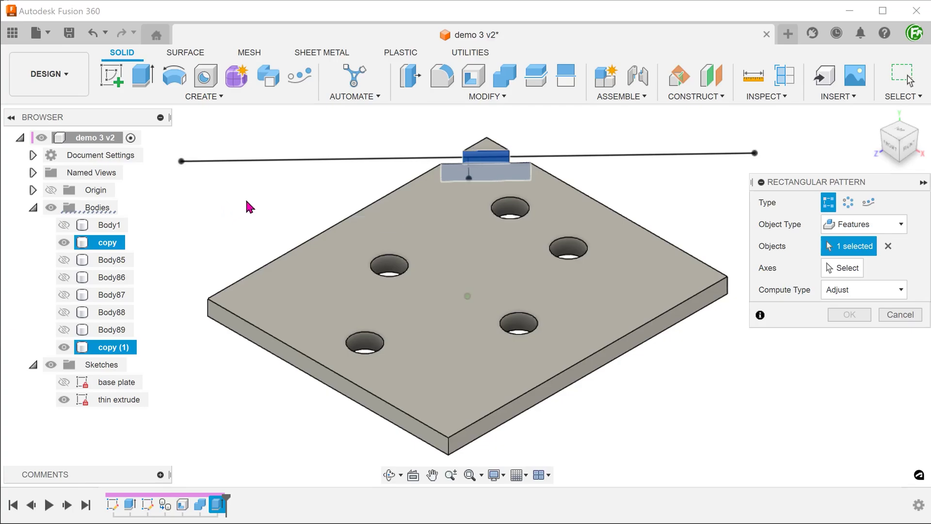
mouse_move(249, 206)
middle_mouse_down("shift")
mouse_move(513, 139)
mouse_move(650, 162)
middle_mouse_up("shift")
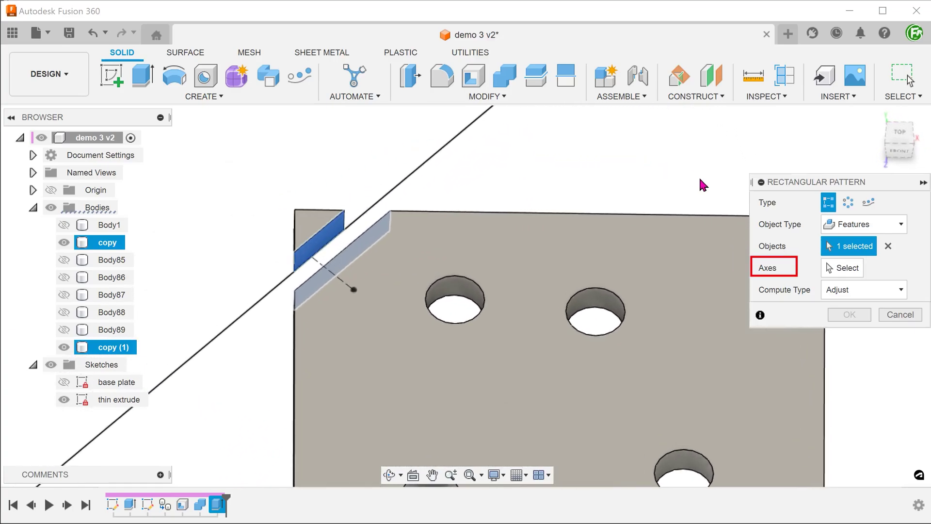
left_click(843, 268)
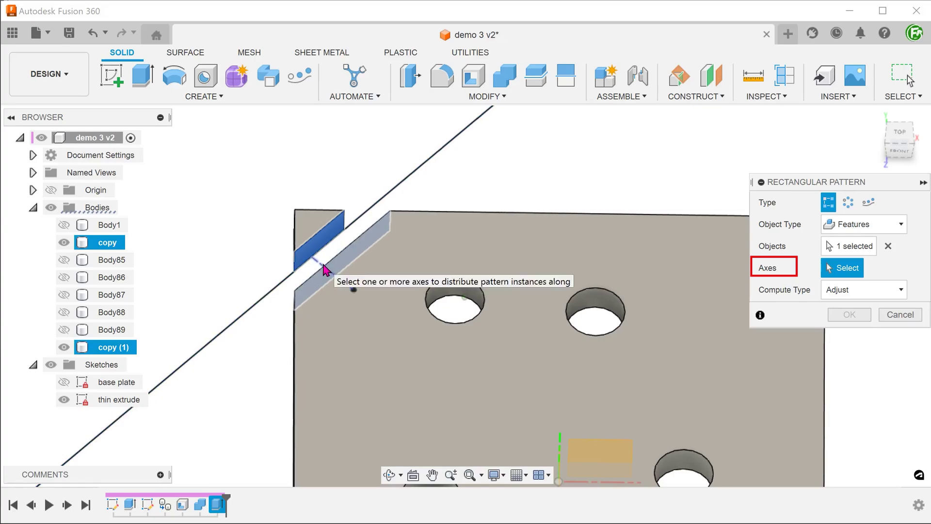
middle_click_drag(322, 276, 314, 280, "shift")
left_click(309, 284)
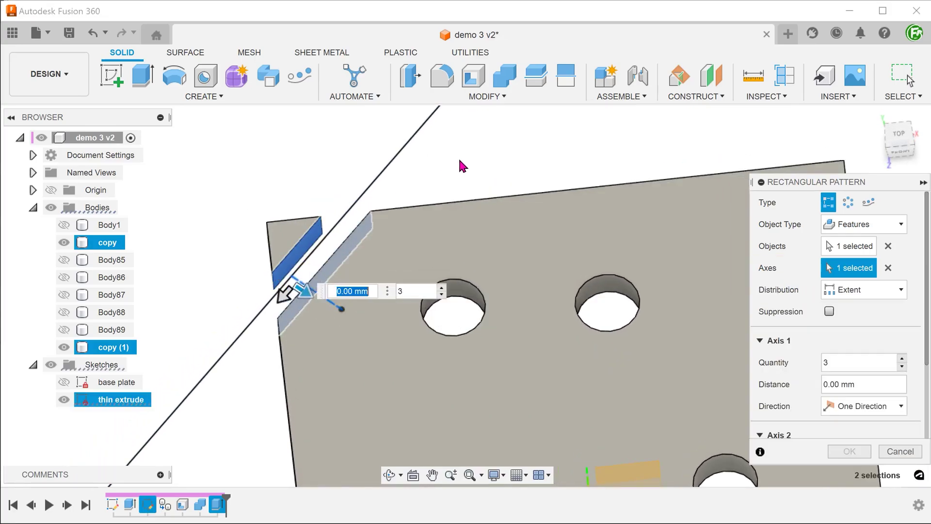
scroll(461, 157, "down", 2)
middle_click_drag(460, 160, 639, 151, "shift")
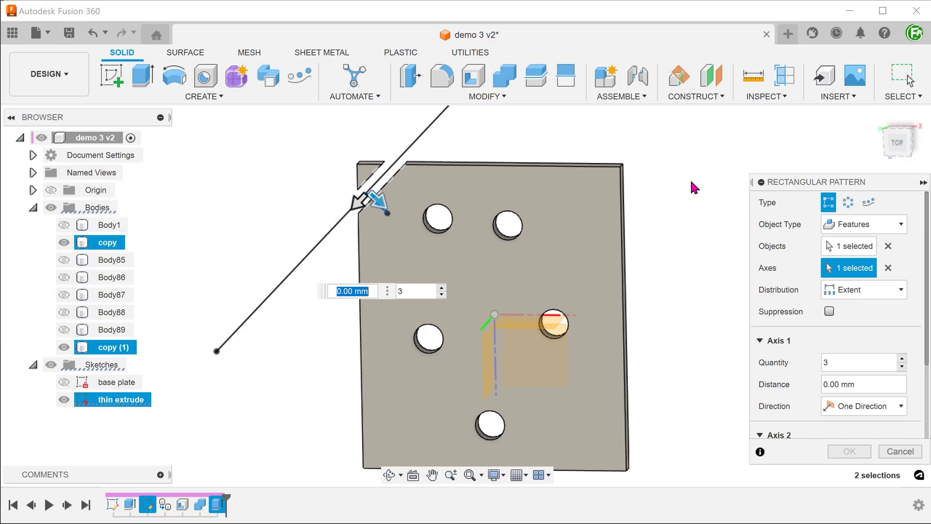
- Pattern the slot cut with Spacing distribution, a quantity of 13 and a distance of 9 mm
left_click(868, 290)
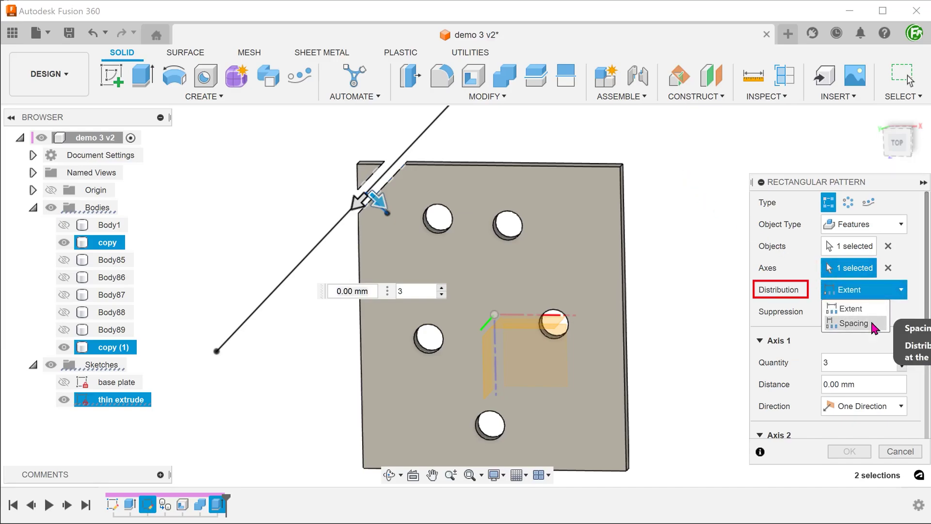
left_click(853, 323)
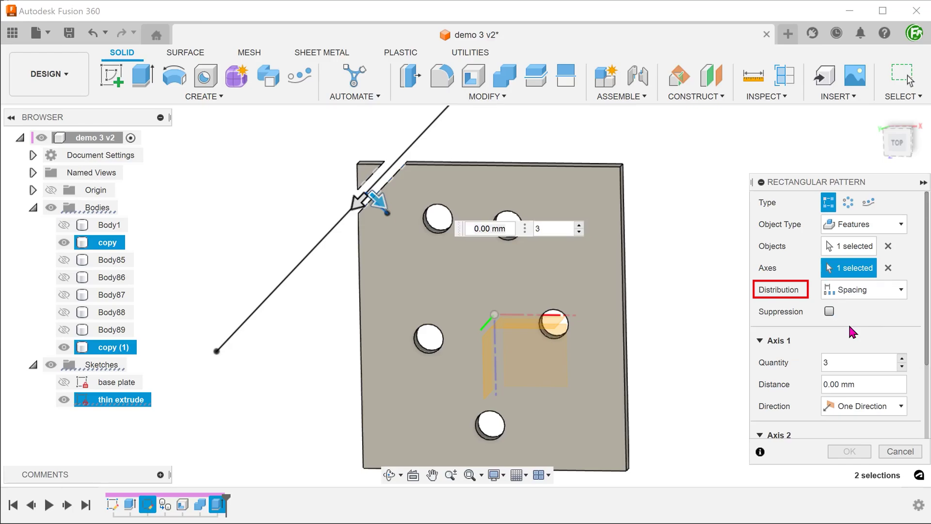
left_click(843, 362)
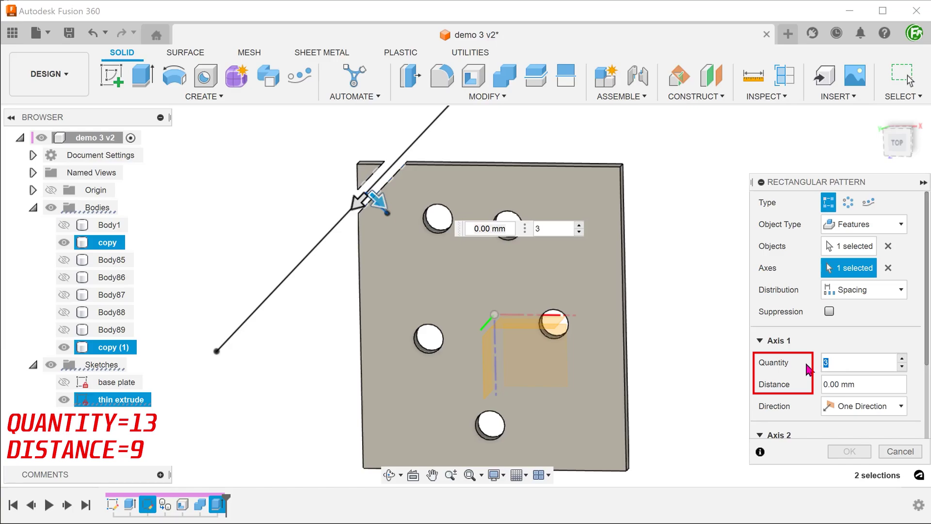
left_click(868, 384)
type("9")
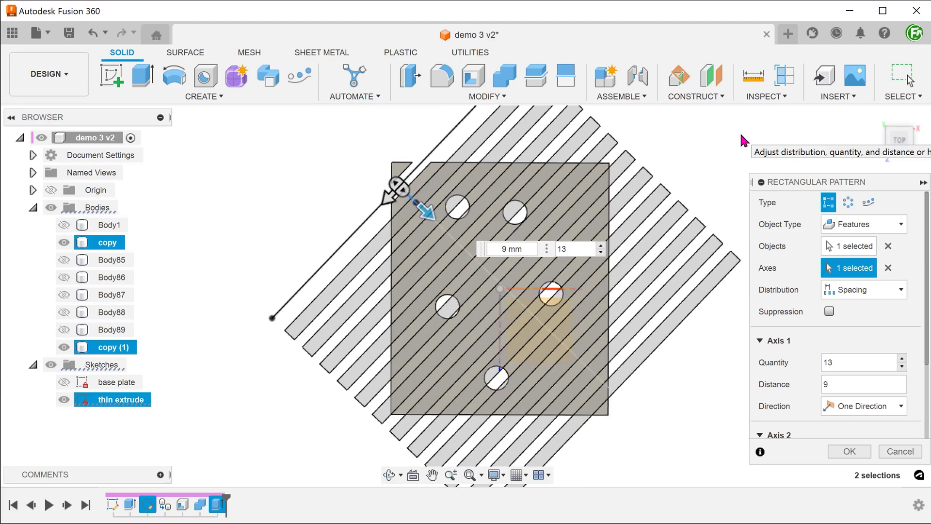
left_click(846, 452)
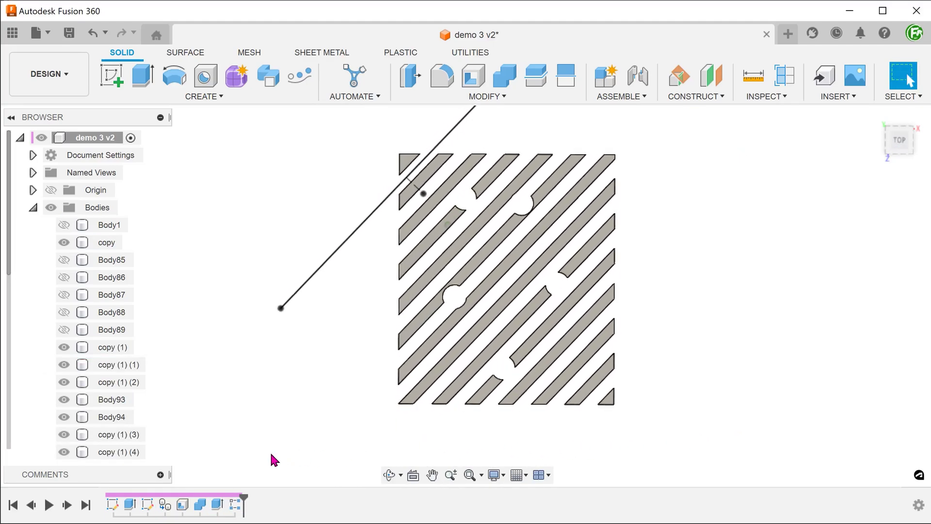
- Start a Combine with Body105 as the target body and all other bodies, from Body104 up to Body1, as tool bodies
scroll(146, 411, "down", 5)
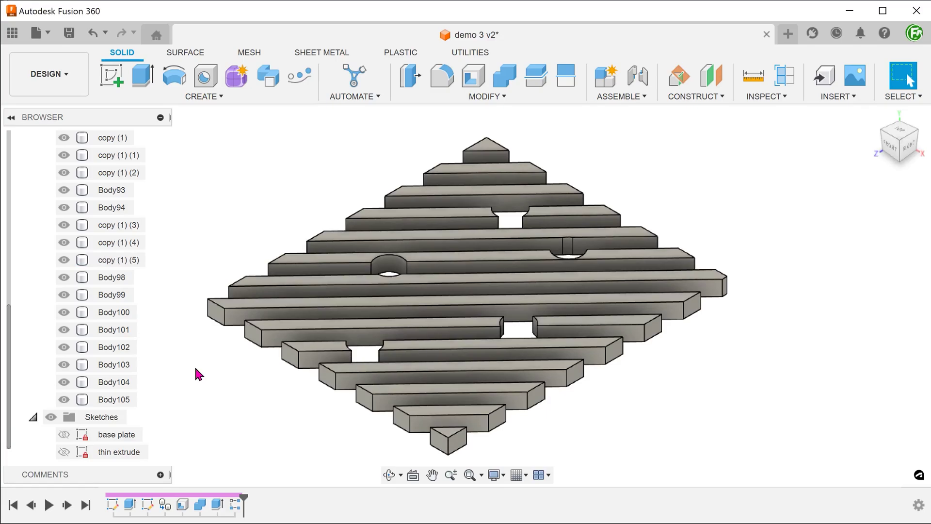
left_click(488, 96)
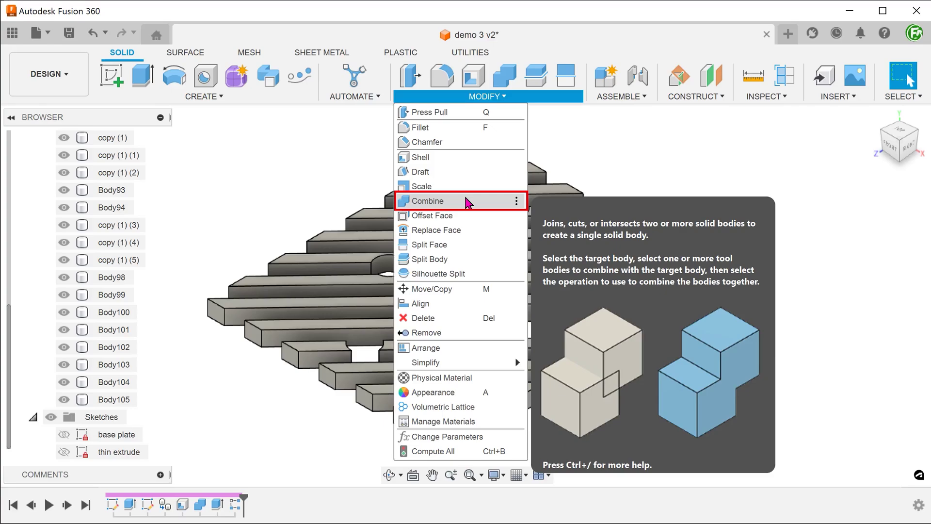
left_click(467, 200)
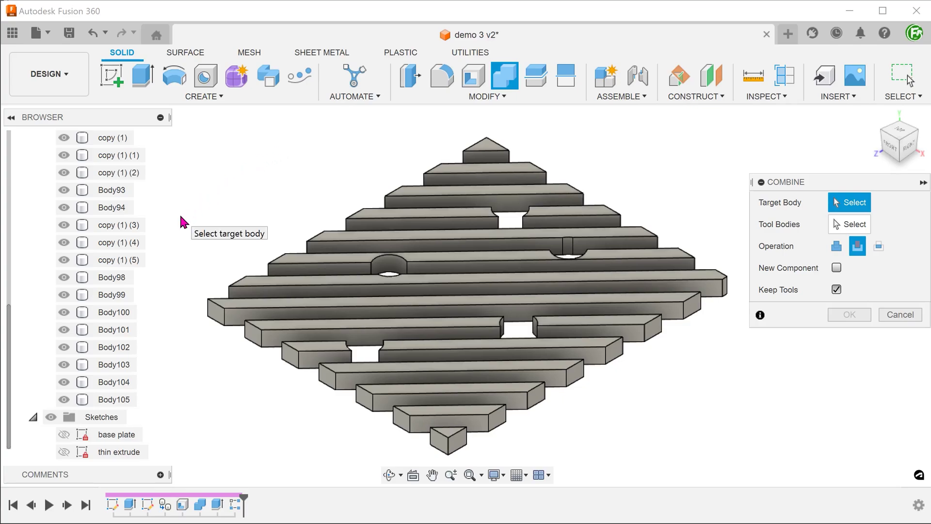
left_click(107, 402)
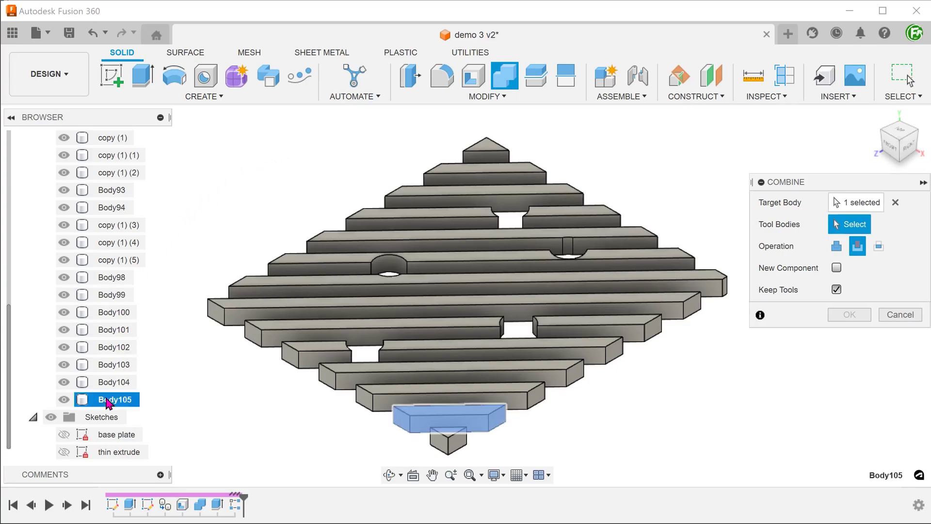
scroll(111, 364, "up", 1, "shift")
scroll(111, 363, "up", 7, "shift")
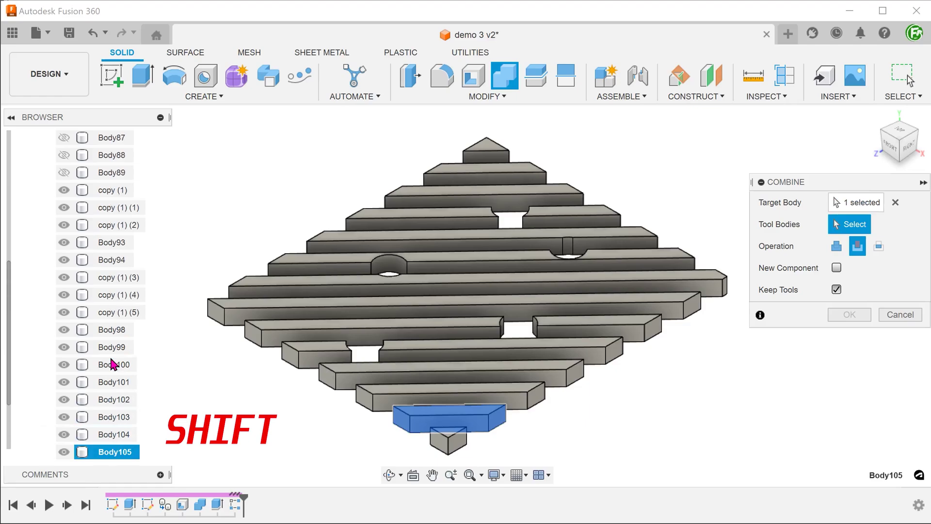
scroll(111, 365, "up", 1, "shift")
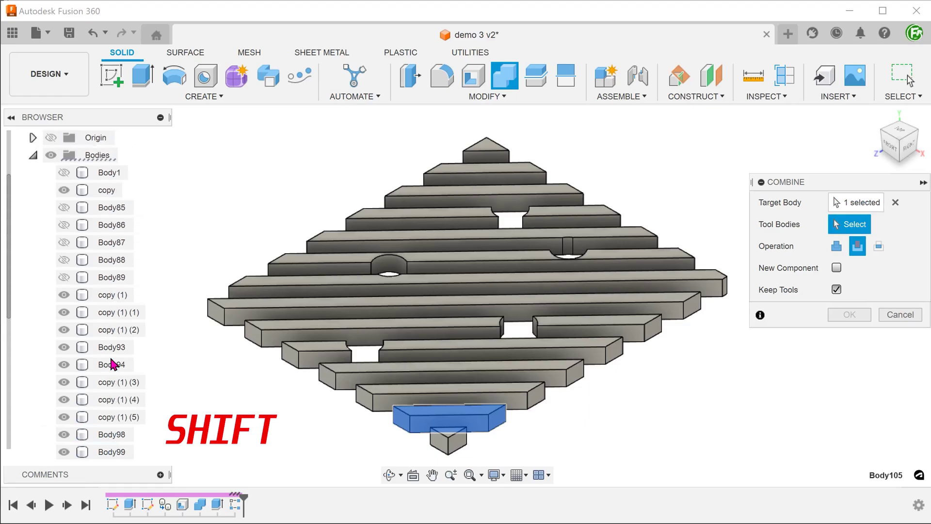
left_click(108, 179, "shift")
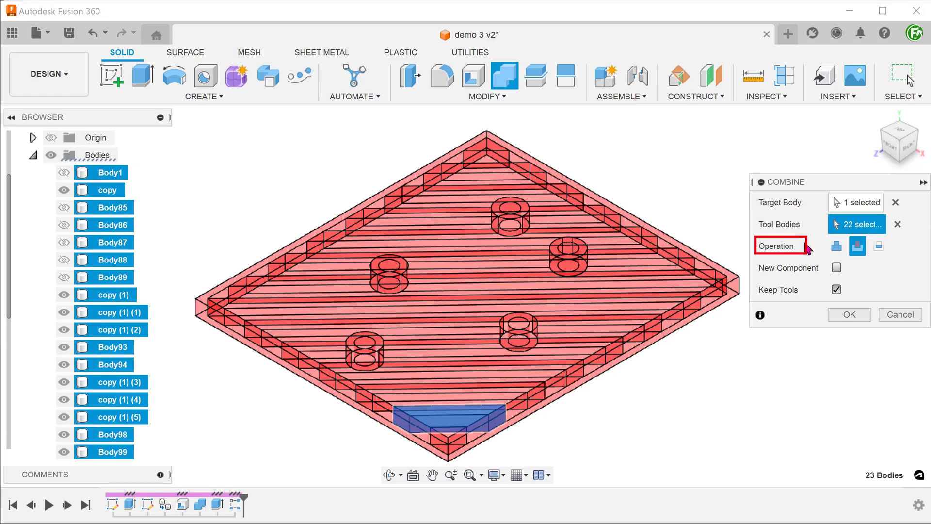
- Set the Combine operation to Join with Keep Tools off, merge the bodies, and check the result as a single body
left_click(836, 247)
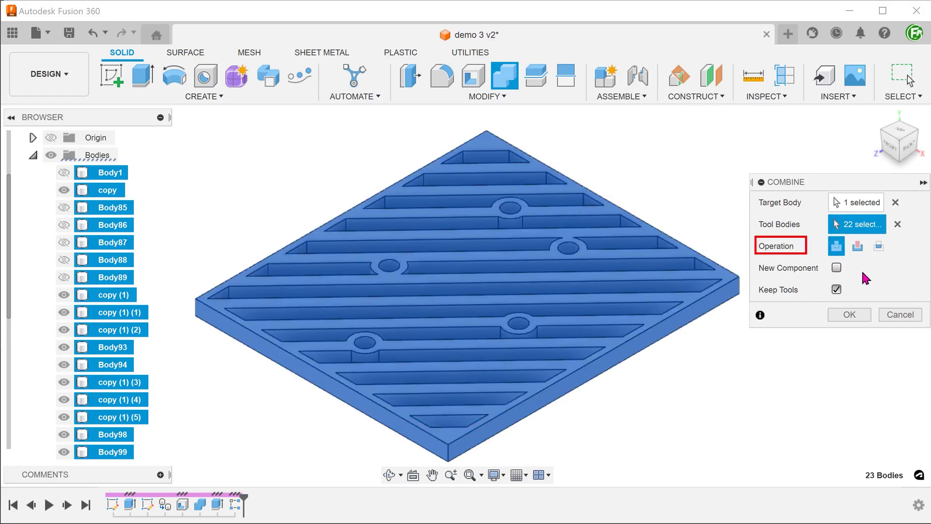
left_click(837, 290)
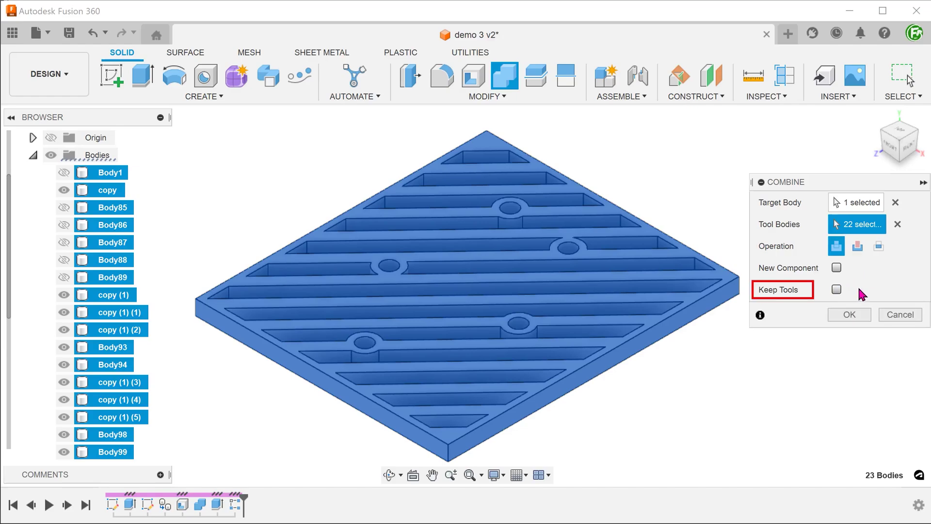
left_click(844, 315)
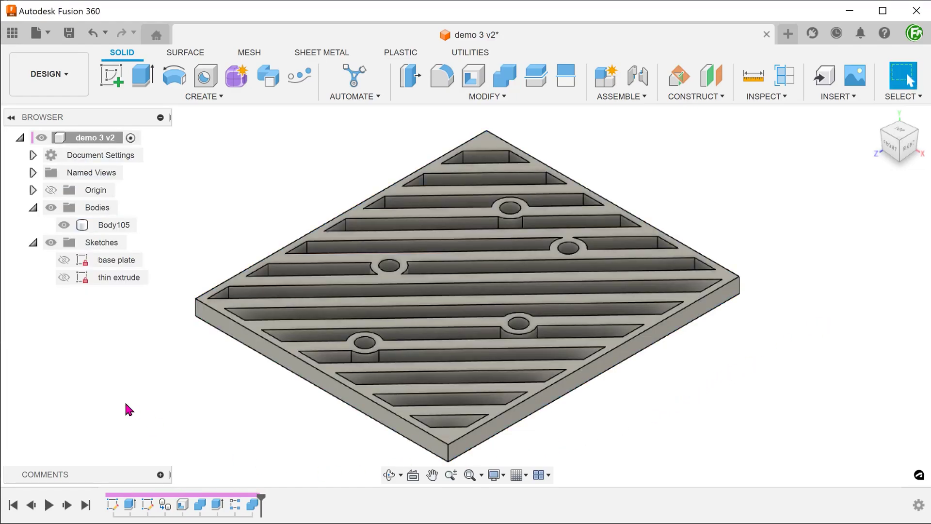
left_click(127, 227)
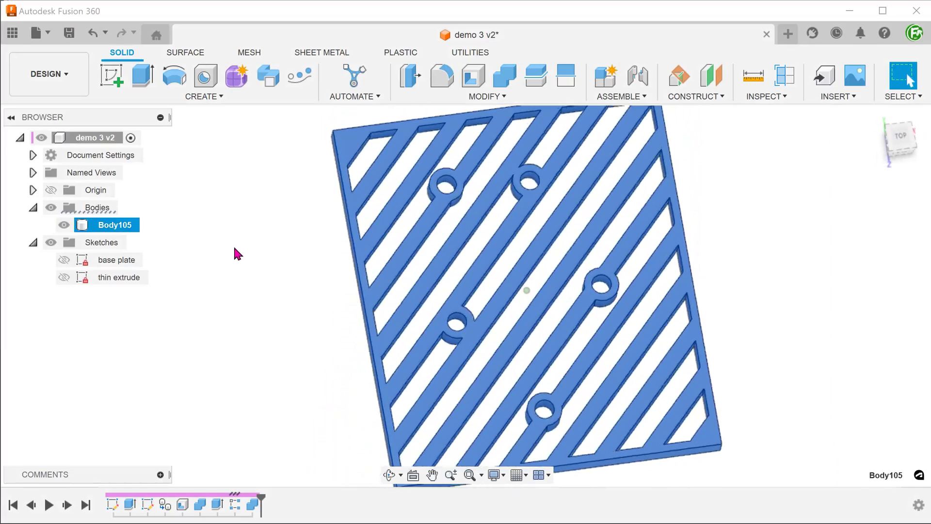
left_click(246, 222)
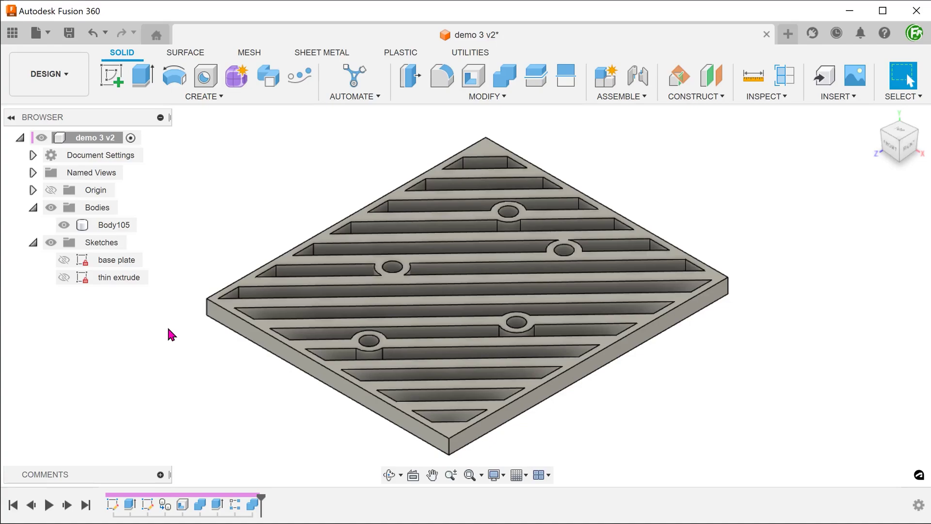
- Start a Rule Fillet with the All Edges rule and choose the final Combine feature as its input
key("f")
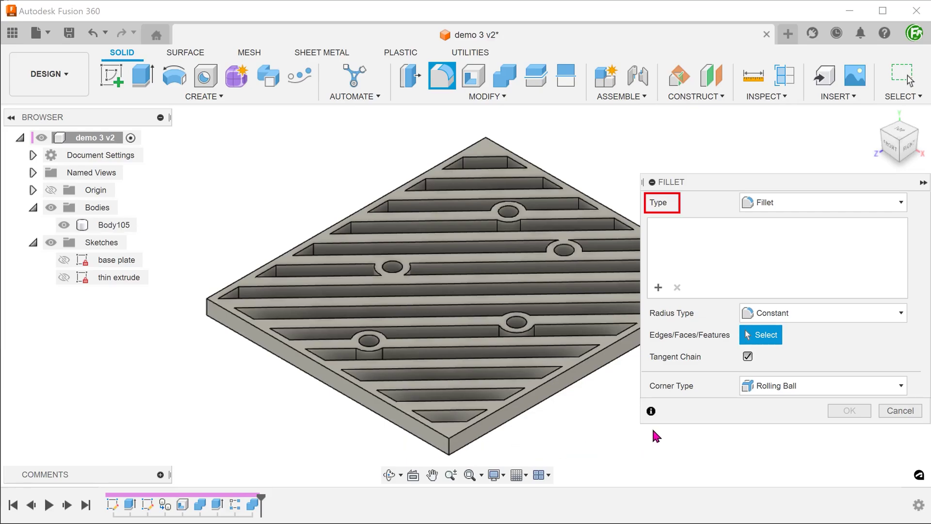
left_click(776, 202)
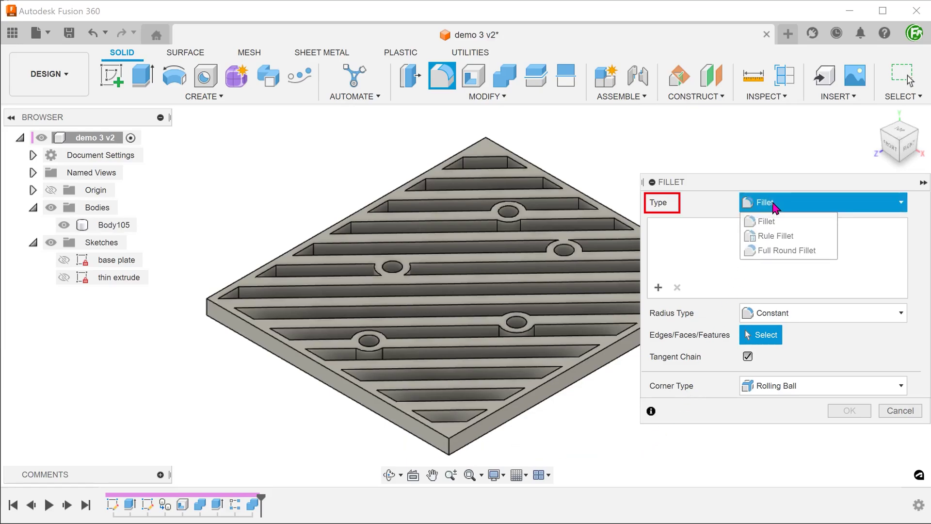
left_click(808, 237)
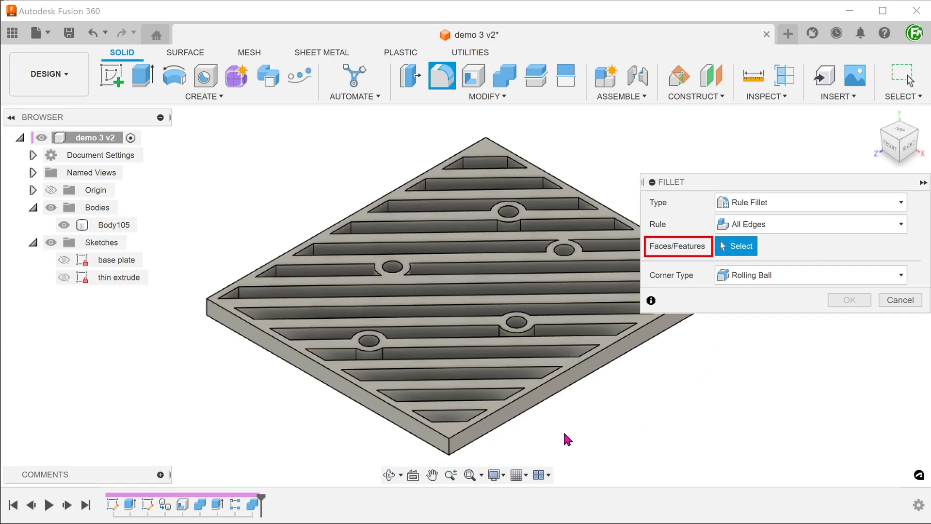
left_click(252, 507)
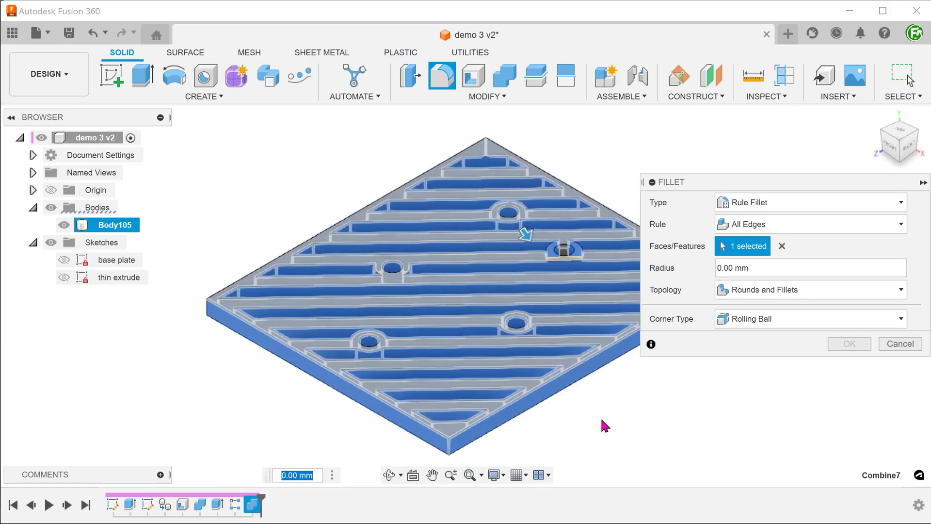
- Limit the rule fillet's topology to Fillets Only and round the slot corners with a 2.5 mm radius
left_click(755, 291)
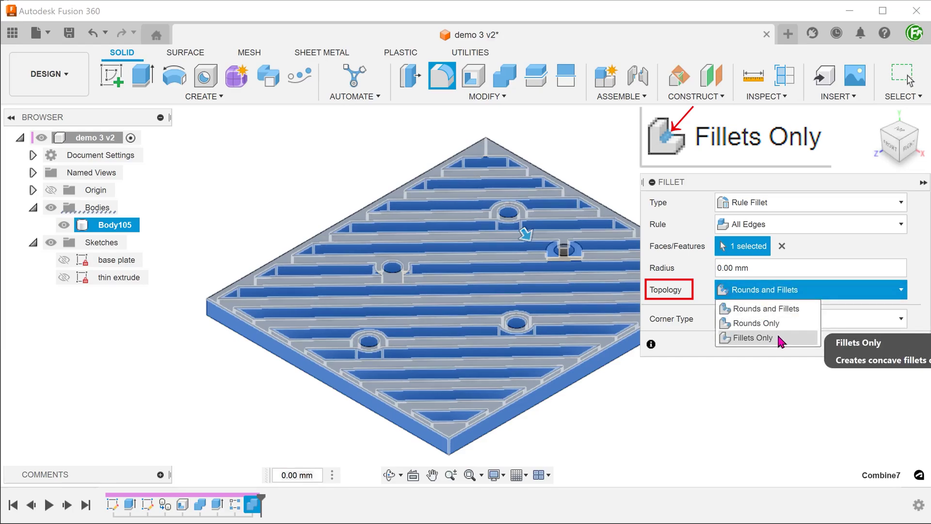
left_click(753, 338)
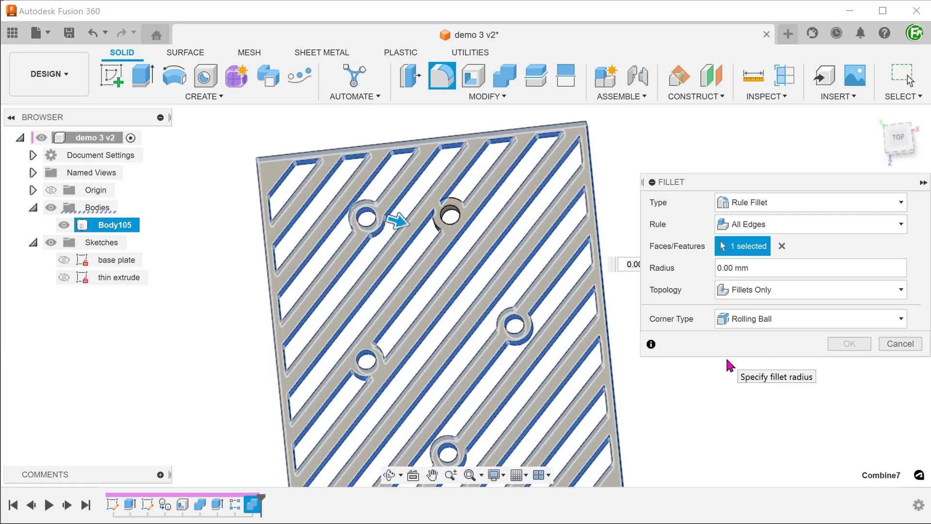
left_click(753, 269)
left_click_drag(755, 275, 711, 277)
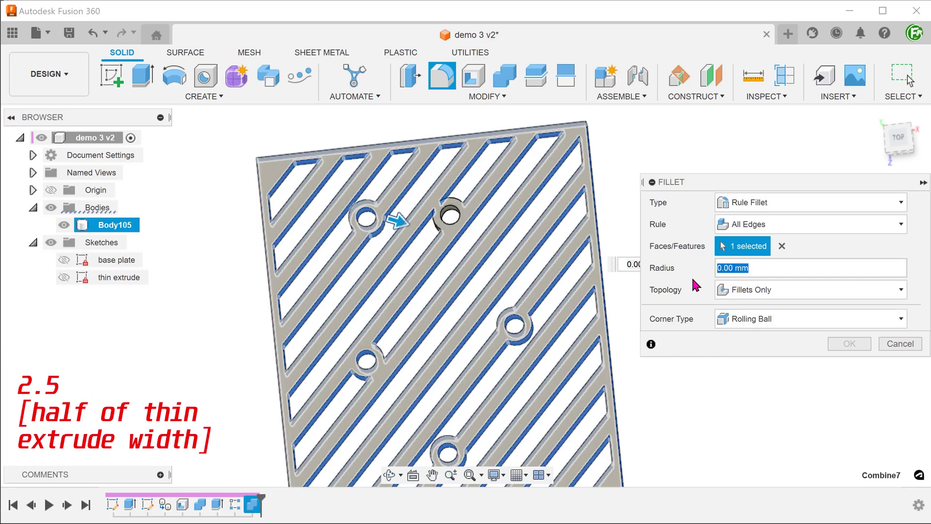
type("2.5")
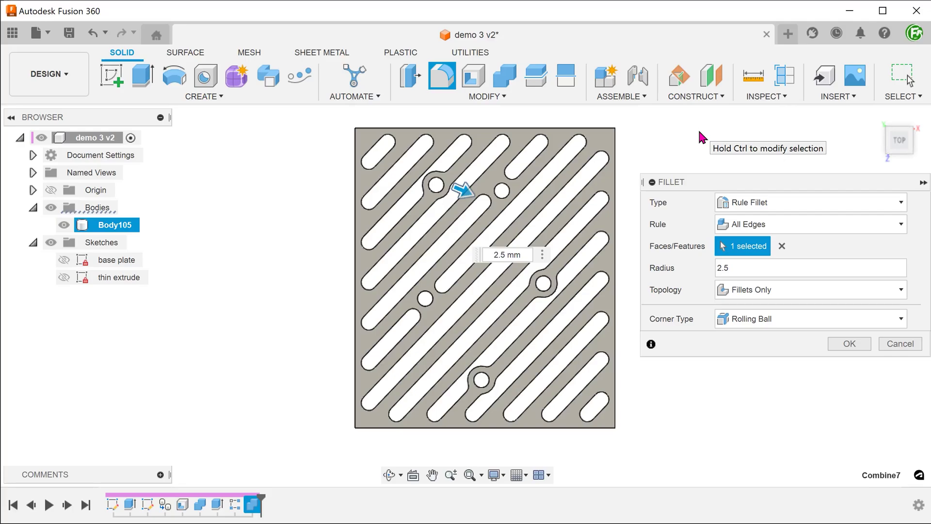
left_click(849, 344)
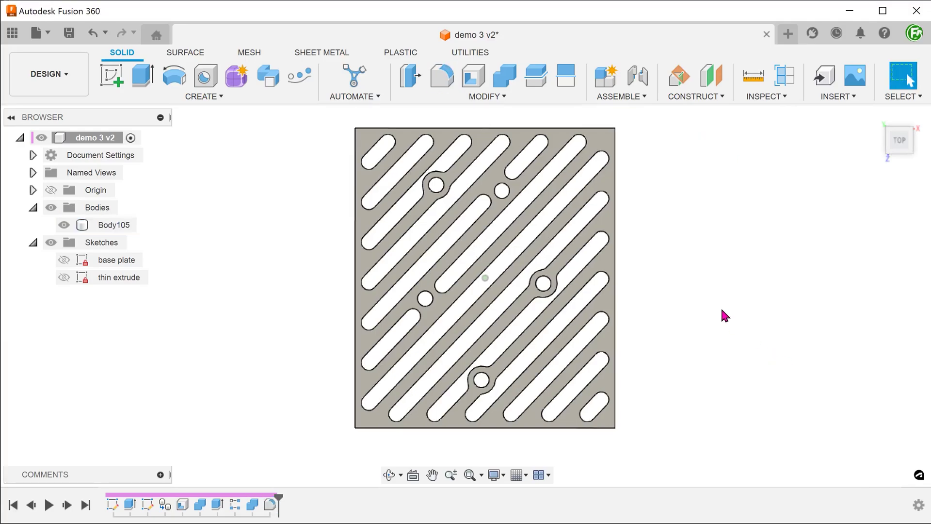